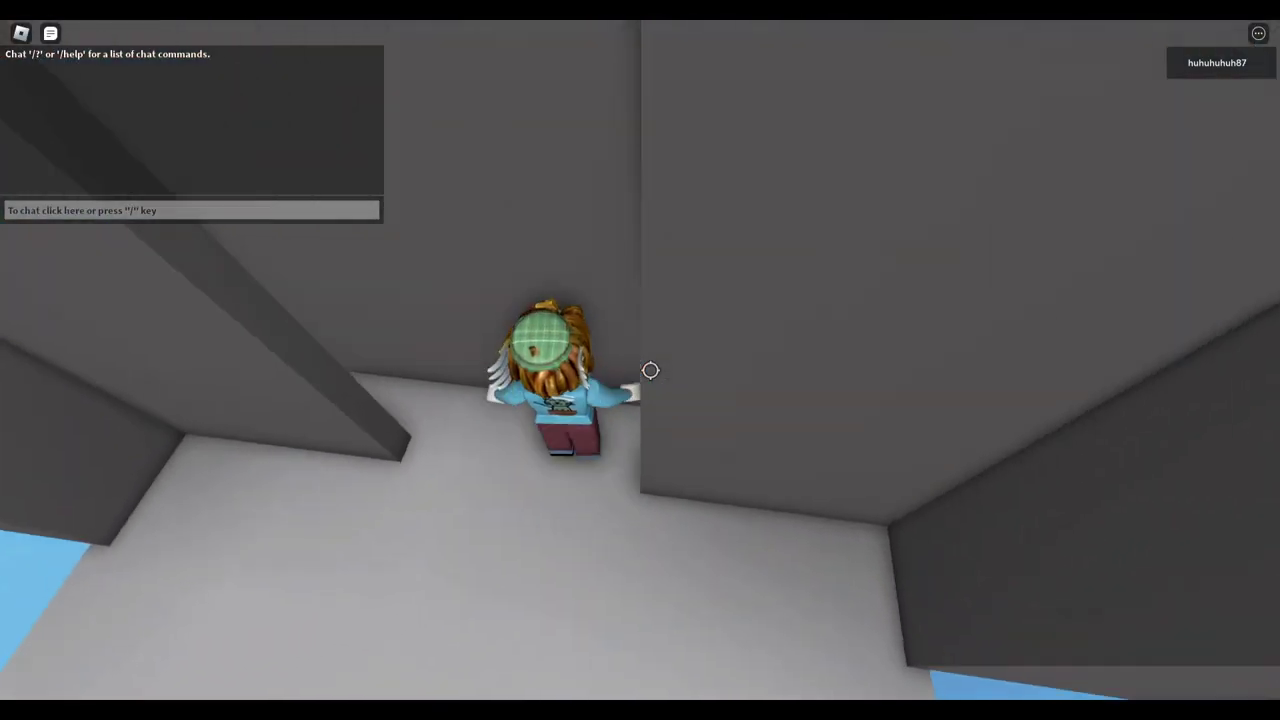
# Jump the avatar forward across the floating grey platforms up against the grey wall.
pyautogui.rightClick(650, 371)
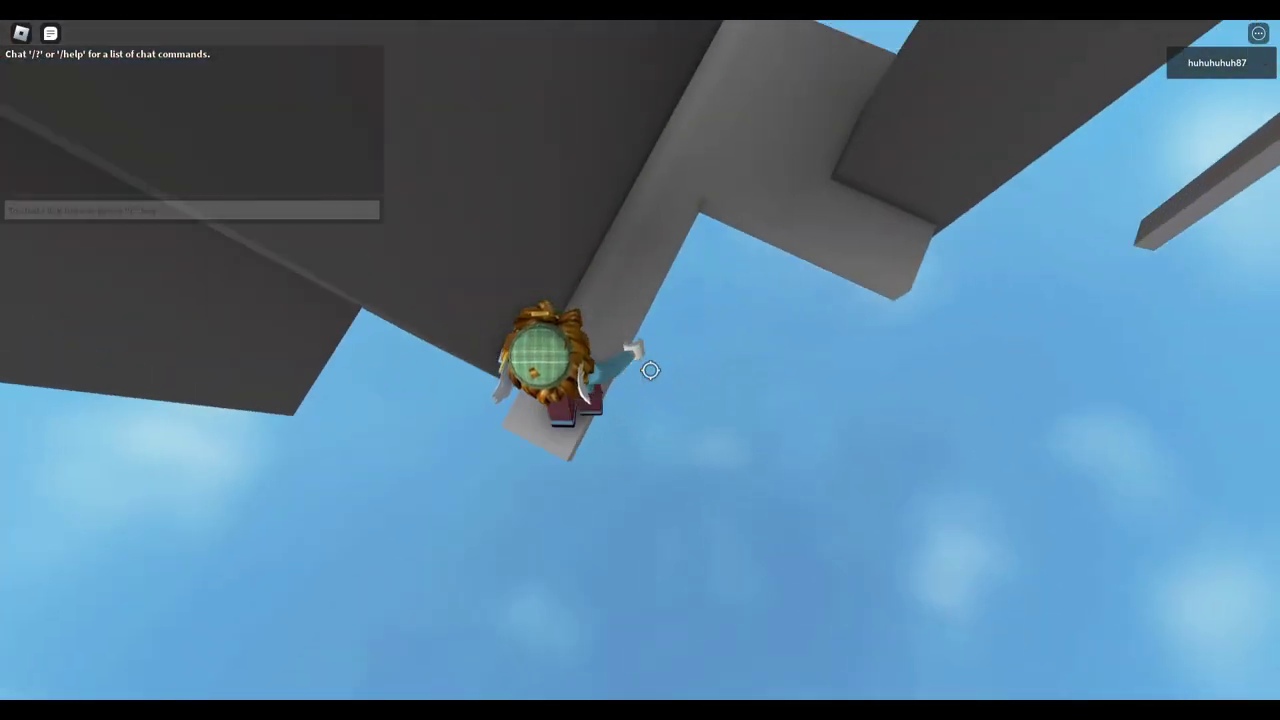
pyautogui.scroll(5, 650, 371)
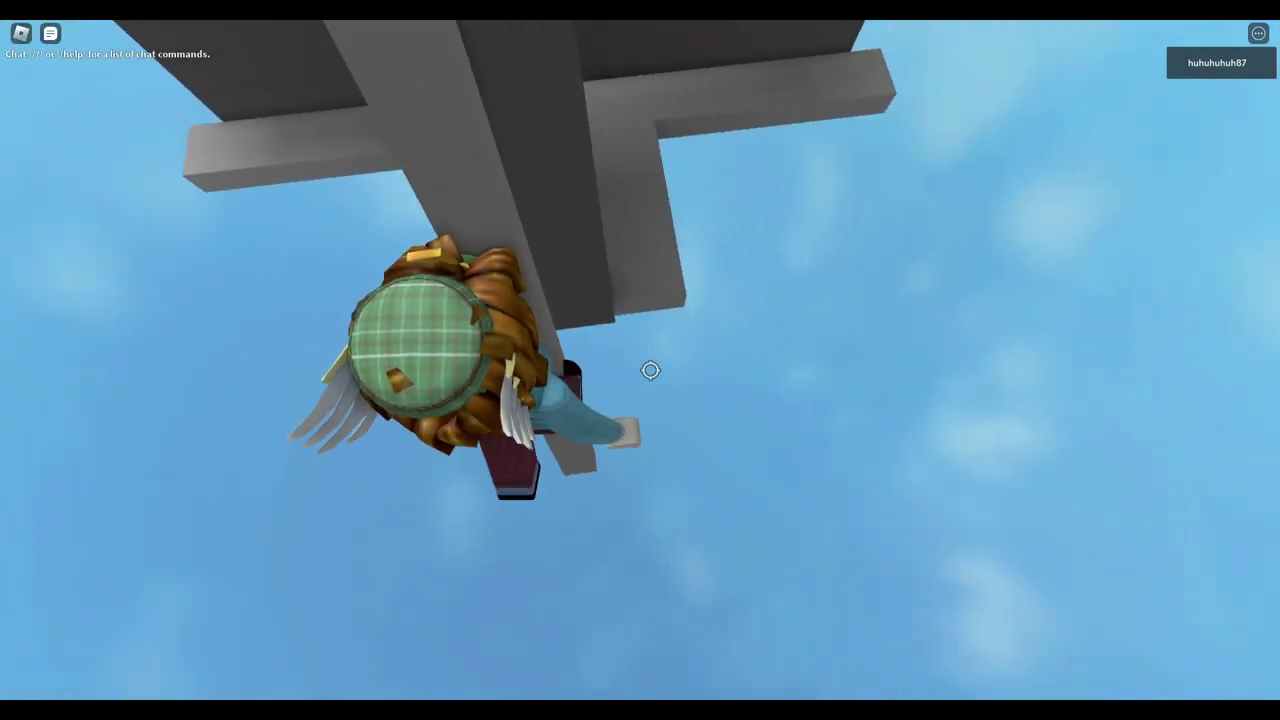
pyautogui.rightClick(650, 371)
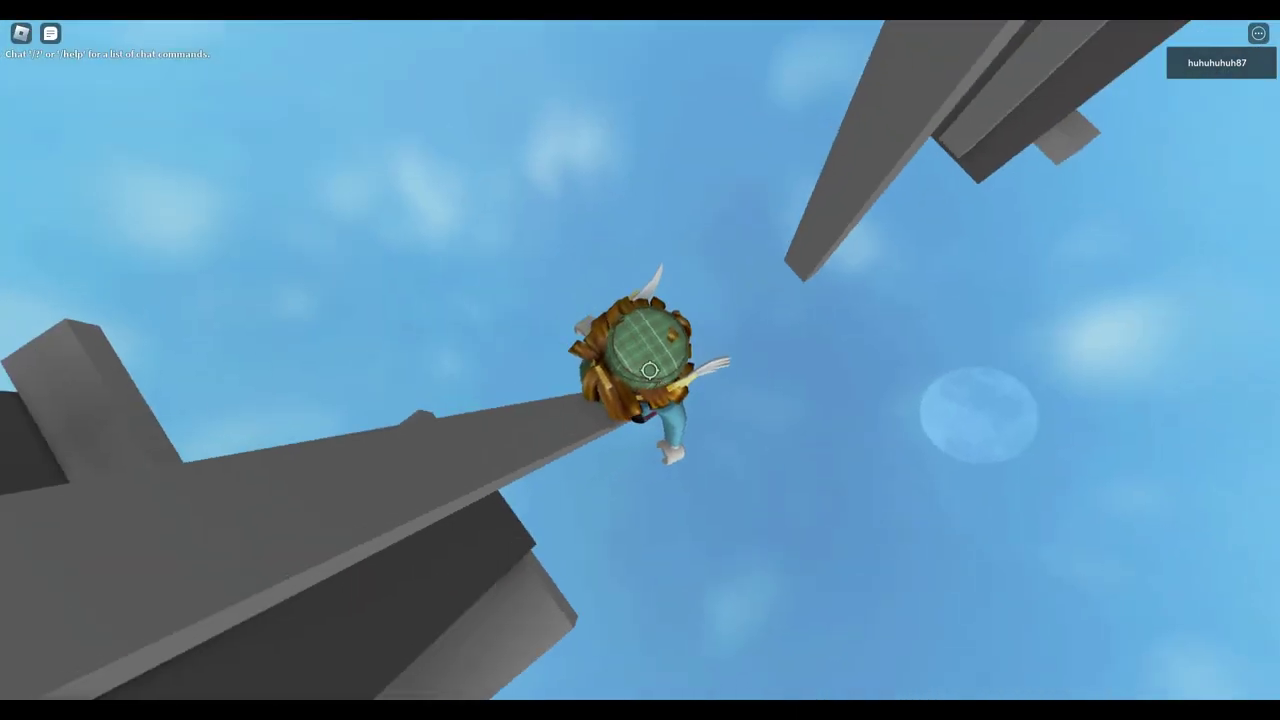
pyautogui.scroll(3, 650, 371)
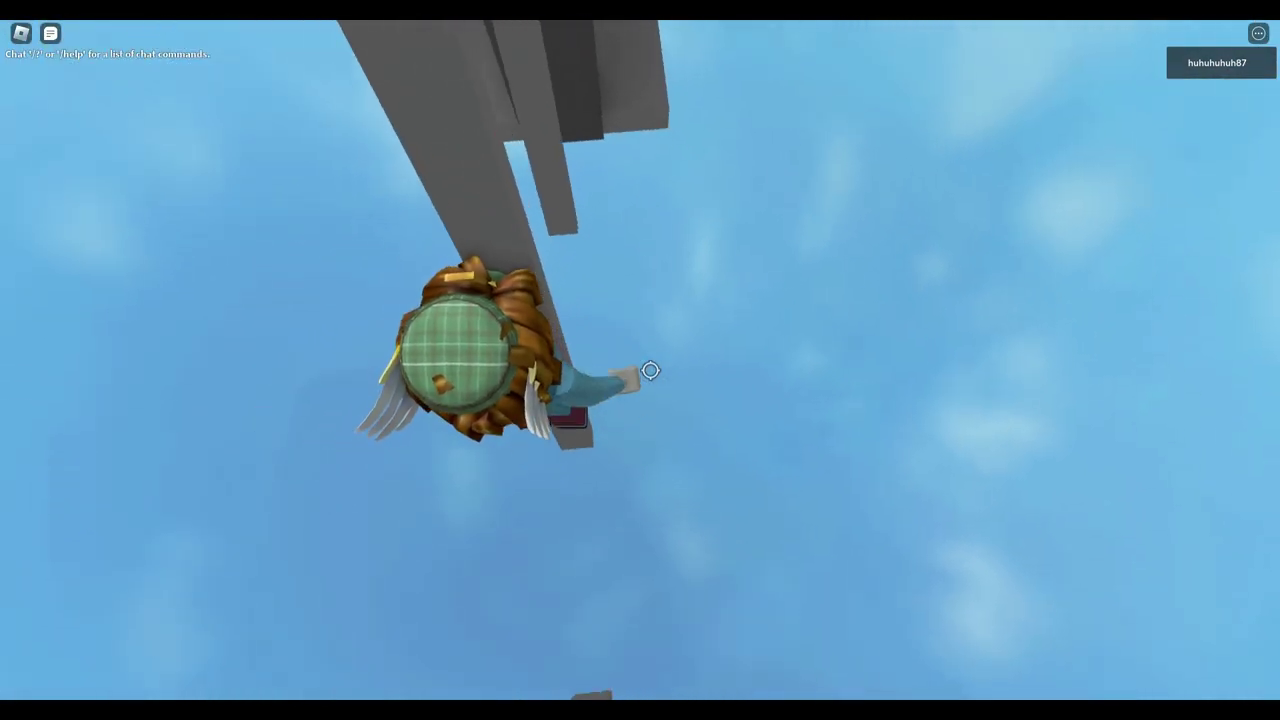
pyautogui.moveTo(650, 371); pyautogui.dragTo(650, 371)
pyautogui.scroll(3, 650, 371)
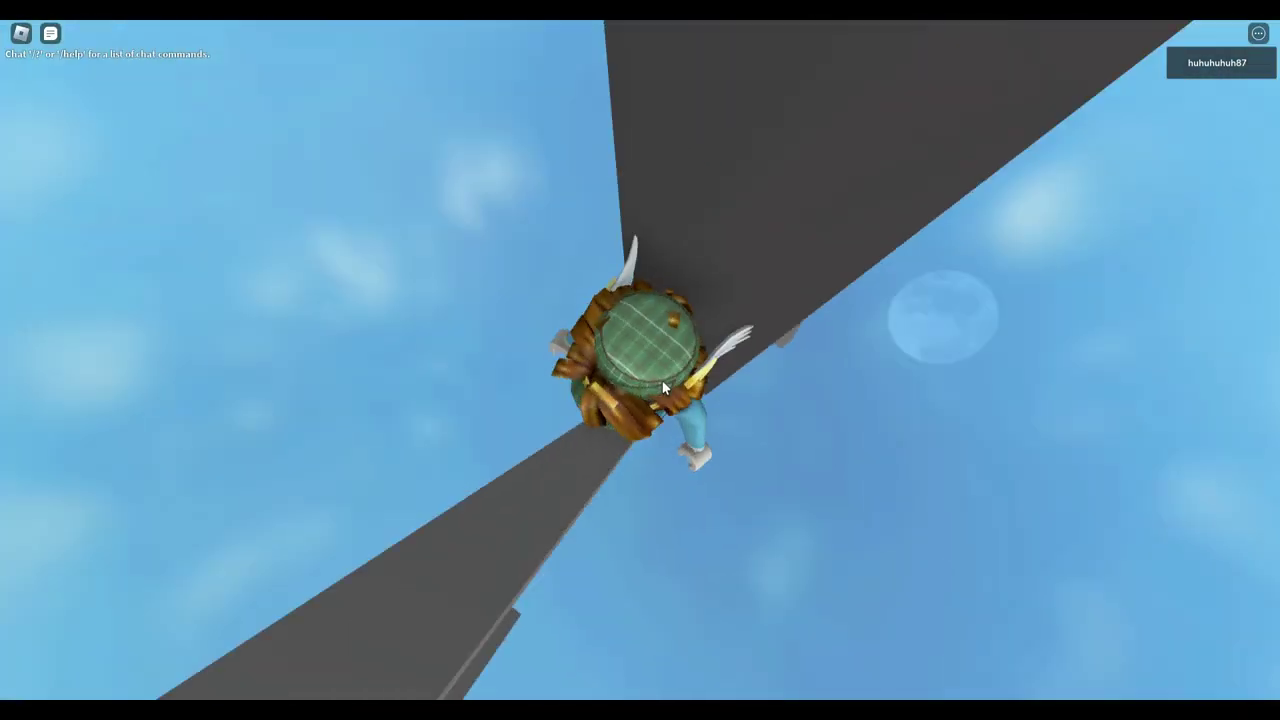
pyautogui.scroll(-3, 650, 371)
pyautogui.scroll(3, 650, 371)
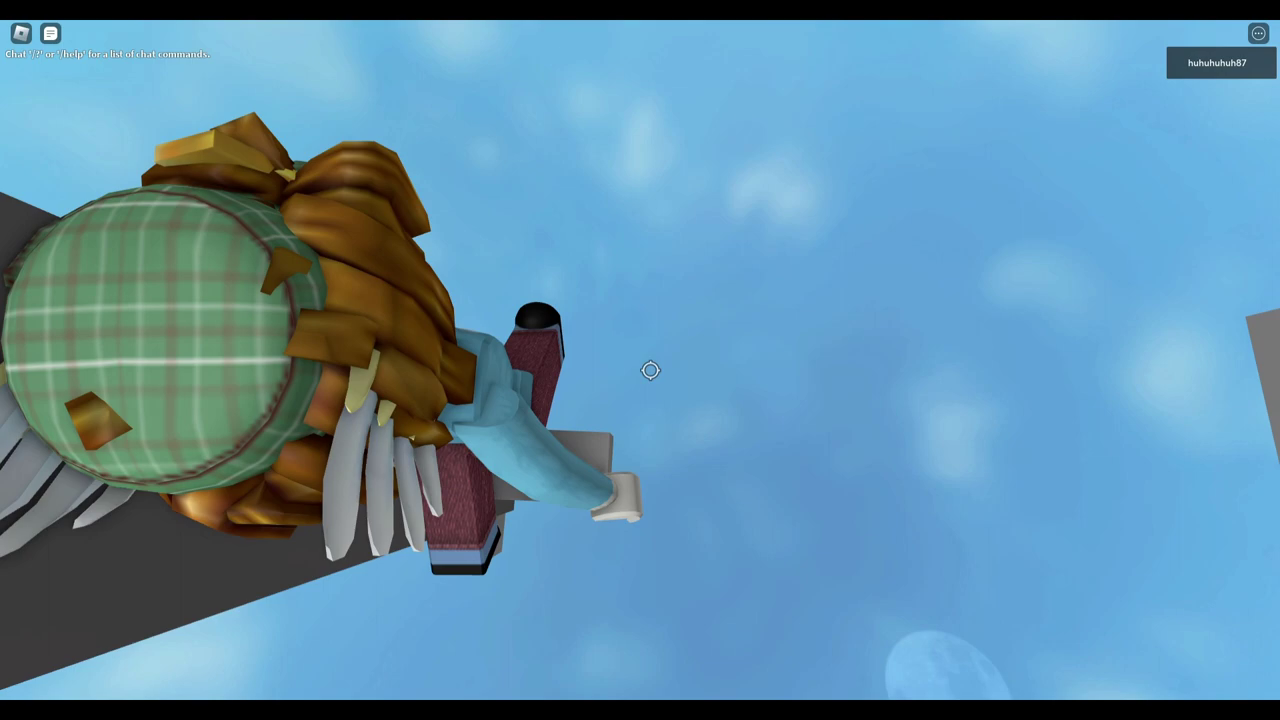
pyautogui.scroll(-3, 650, 371)
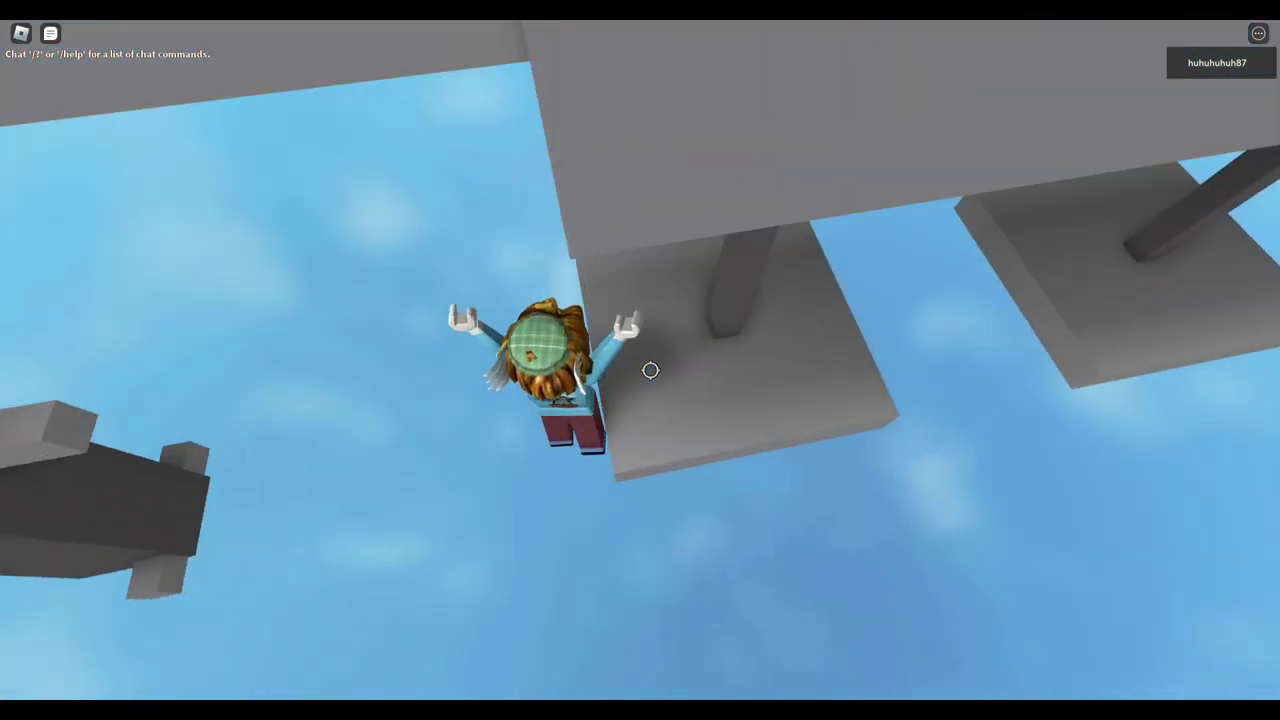
pyautogui.scroll(2, 650, 371)
pyautogui.scroll(-2, 650, 371)
pyautogui.scroll(2, 650, 371)
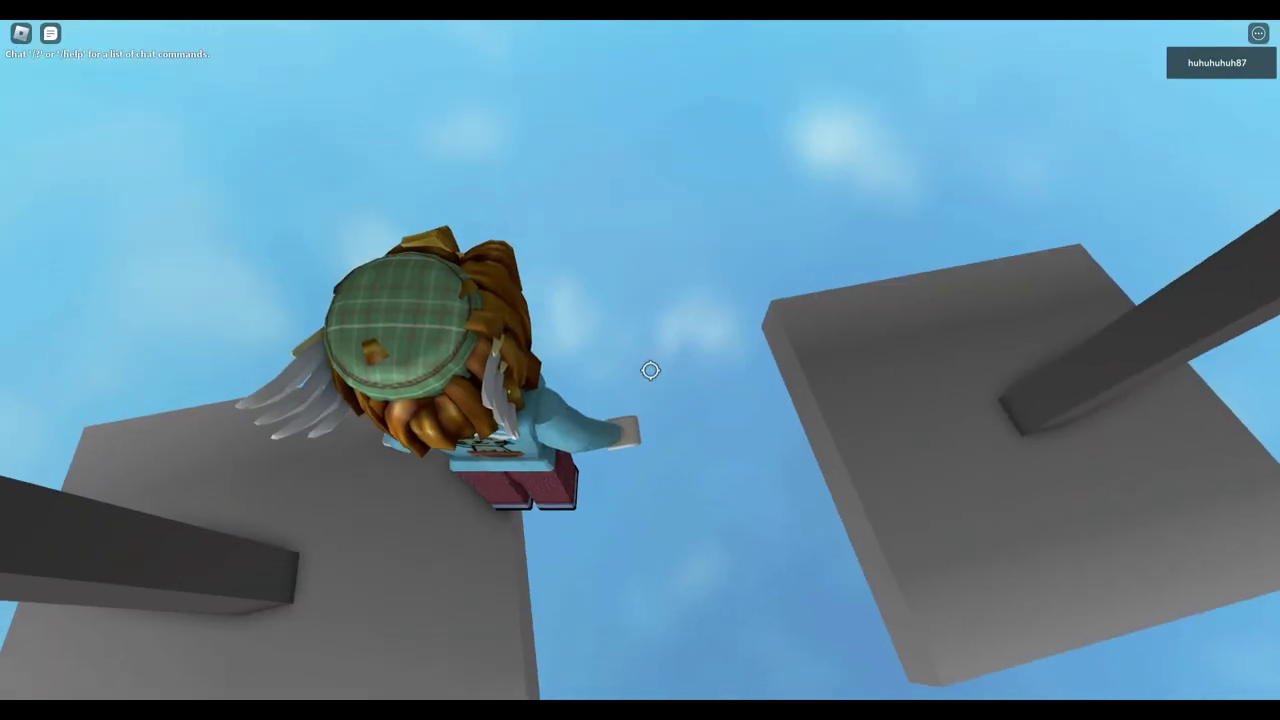
pyautogui.scroll(-2, 650, 371)
pyautogui.press('w')
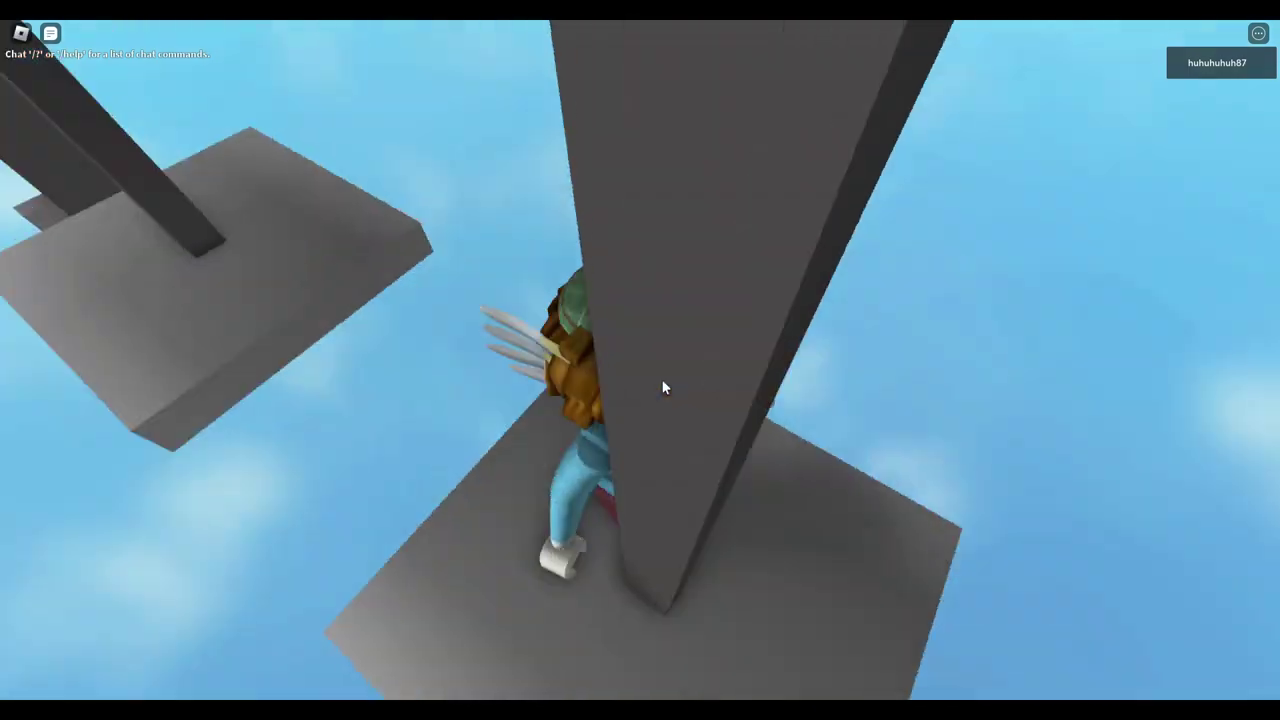
pyautogui.press('space')
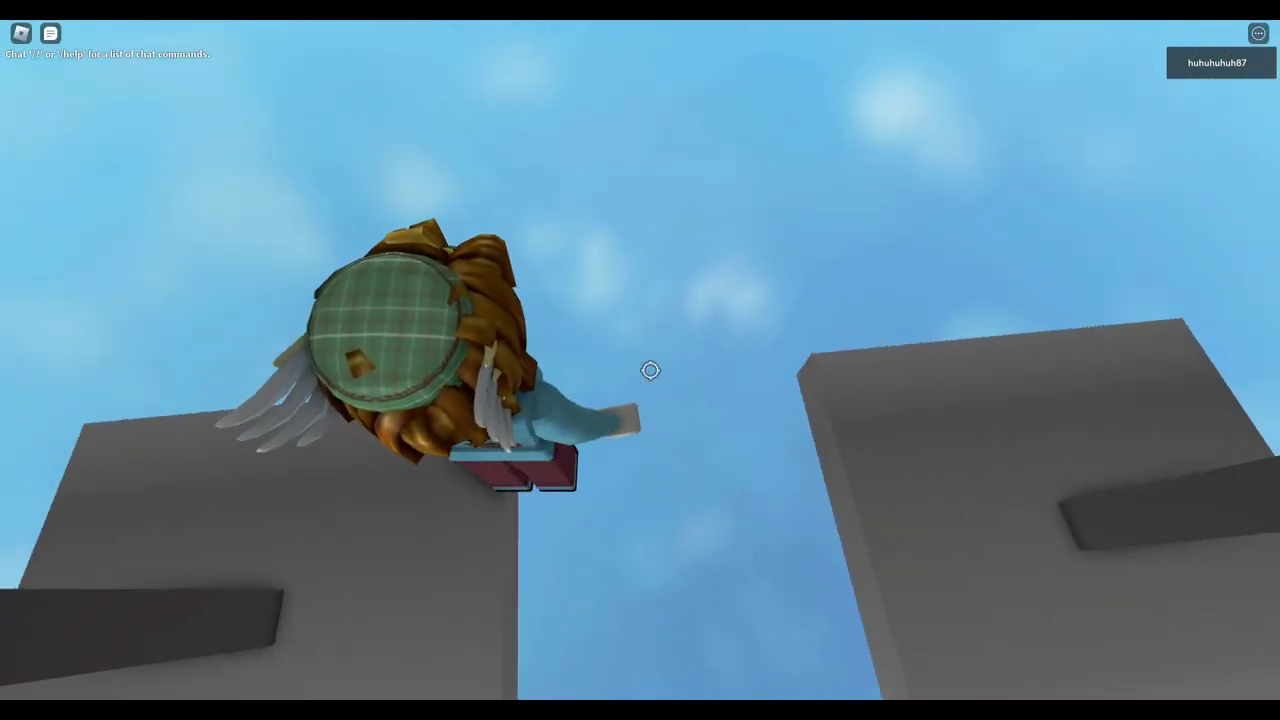
pyautogui.press('w')
pyautogui.press('w')
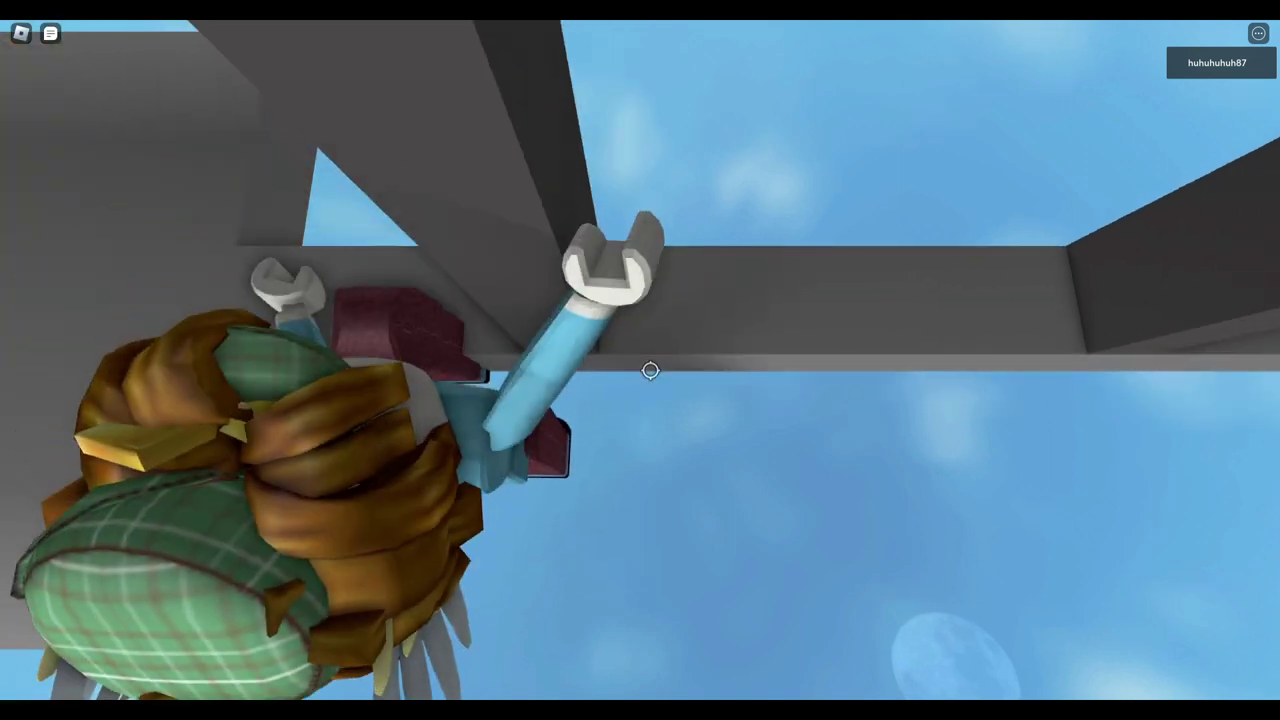
# Move the avatar along the hanging grey beams until it lands on the square sky platform.
pyautogui.press('w')
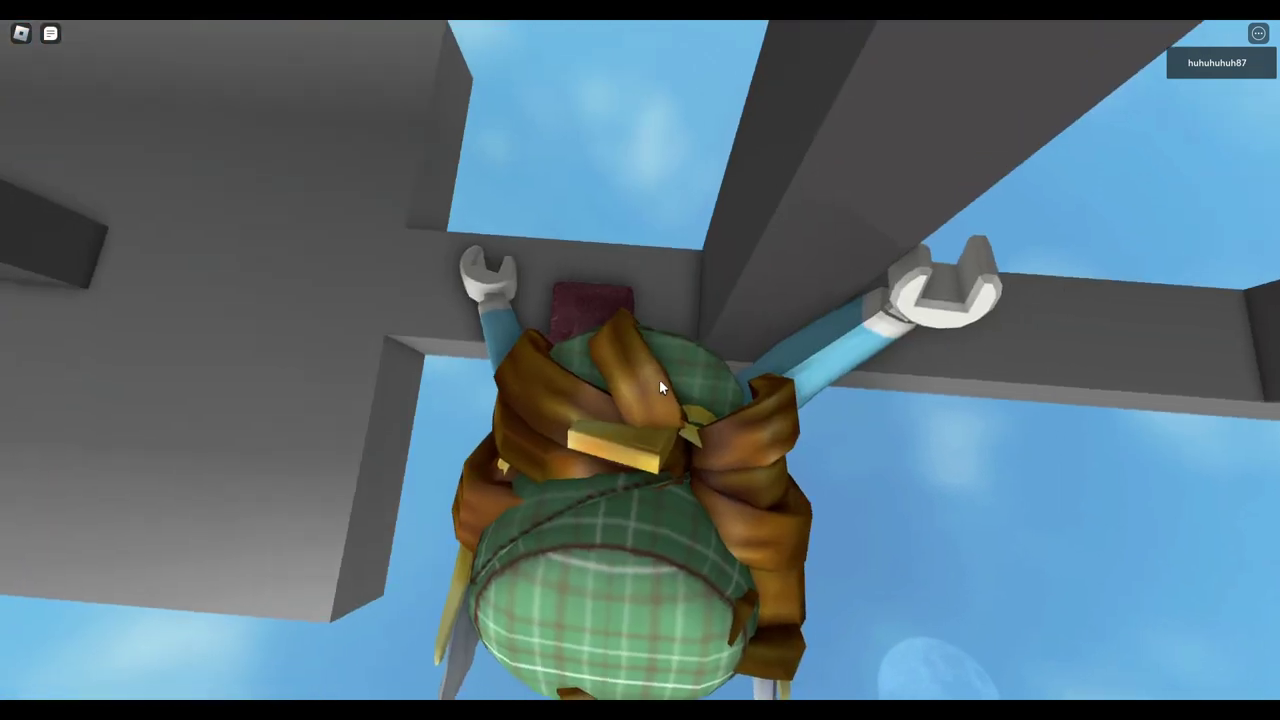
pyautogui.press('w')
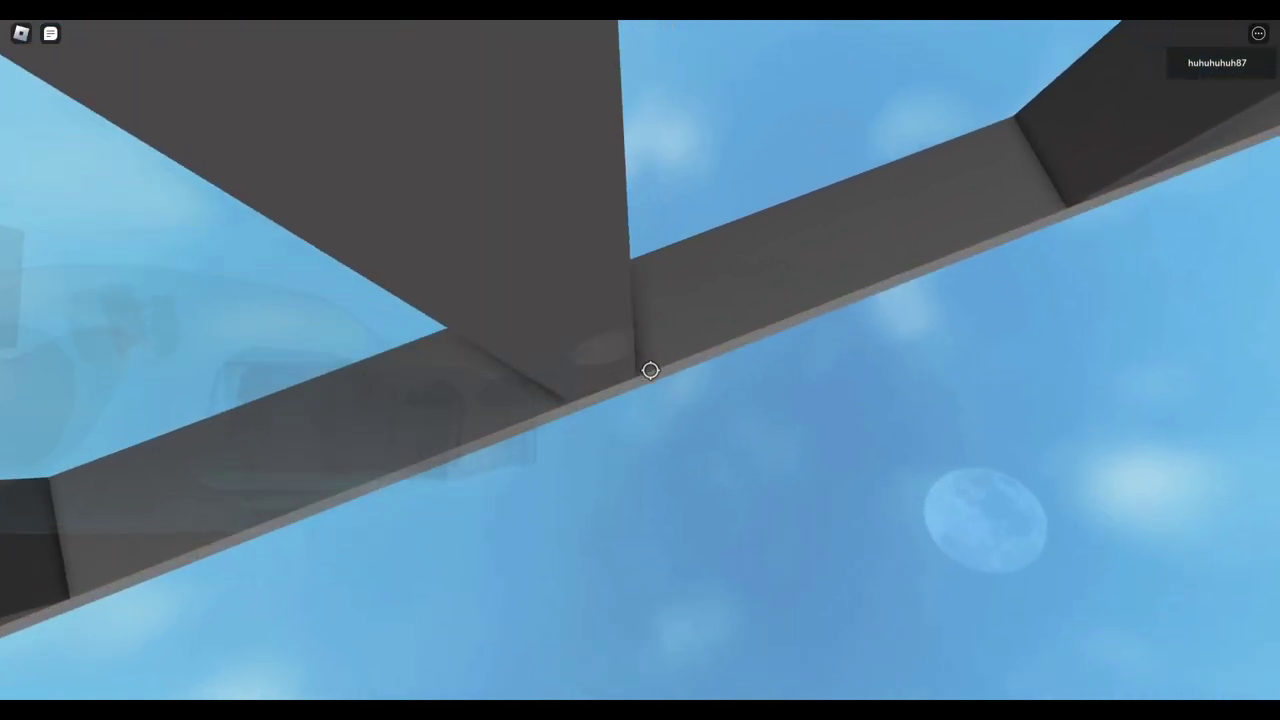
pyautogui.press('w')
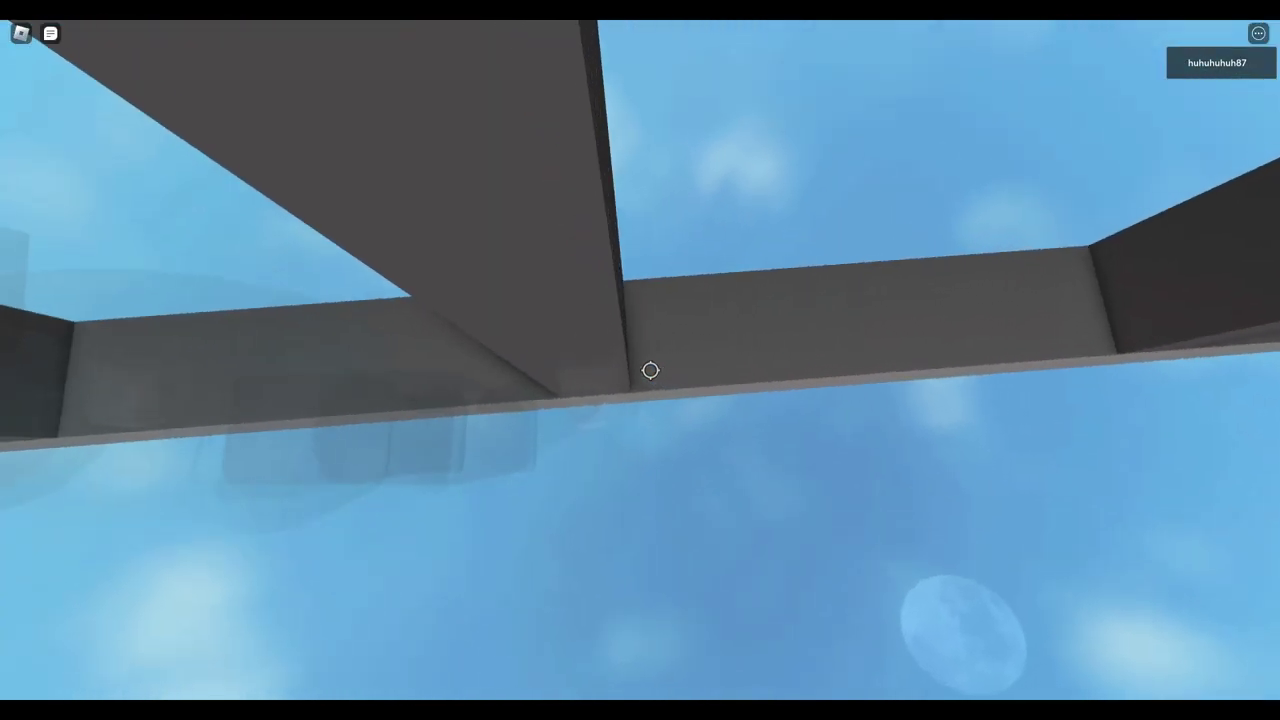
pyautogui.press('w')
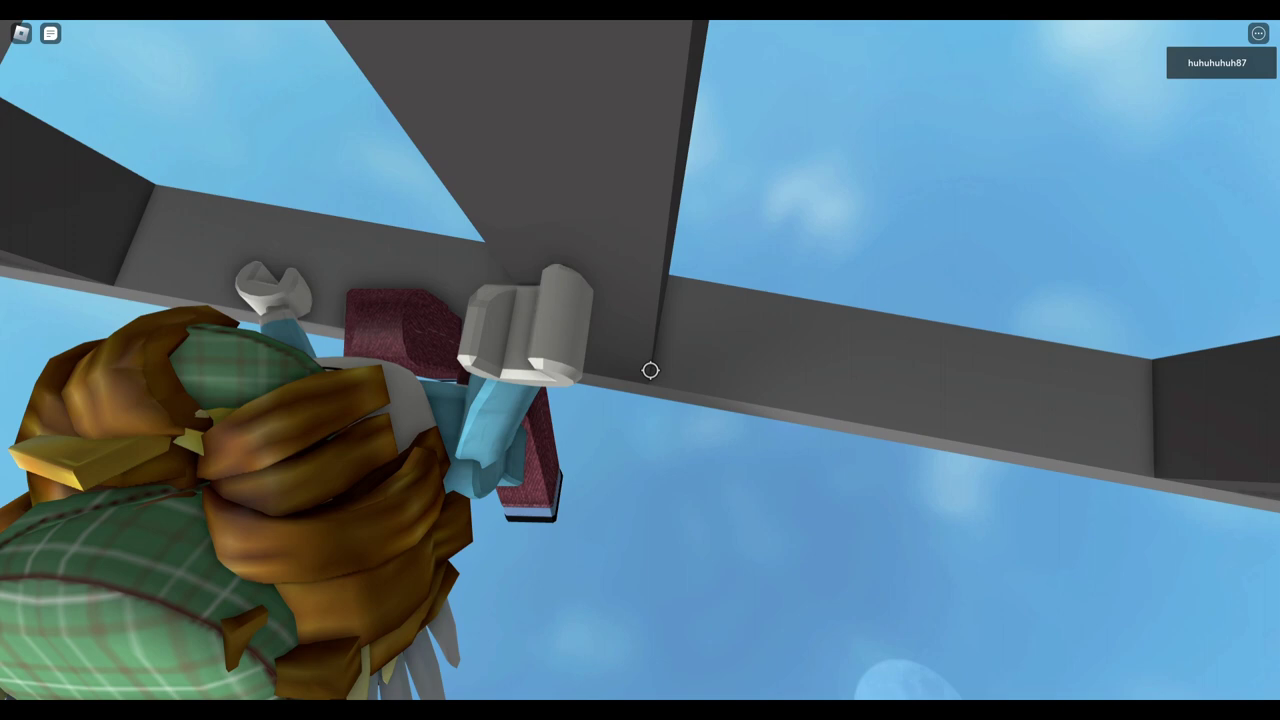
pyautogui.scroll(3, 650, 371)
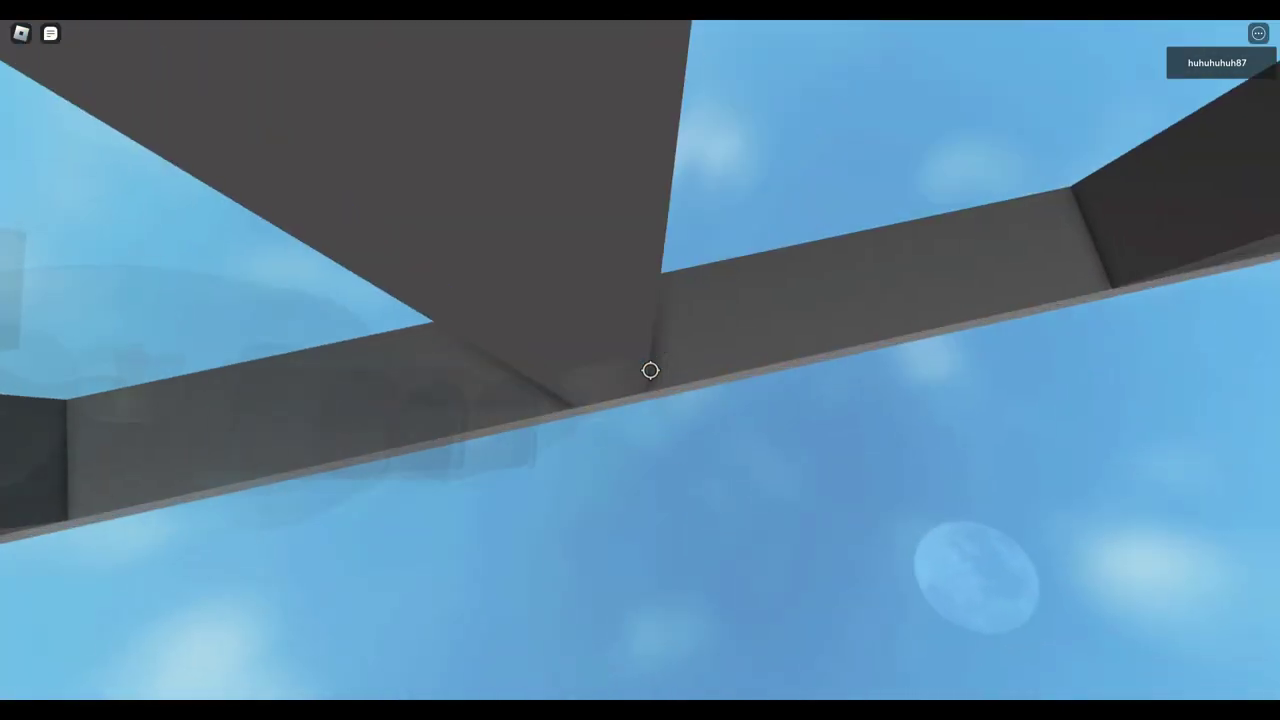
pyautogui.press('w')
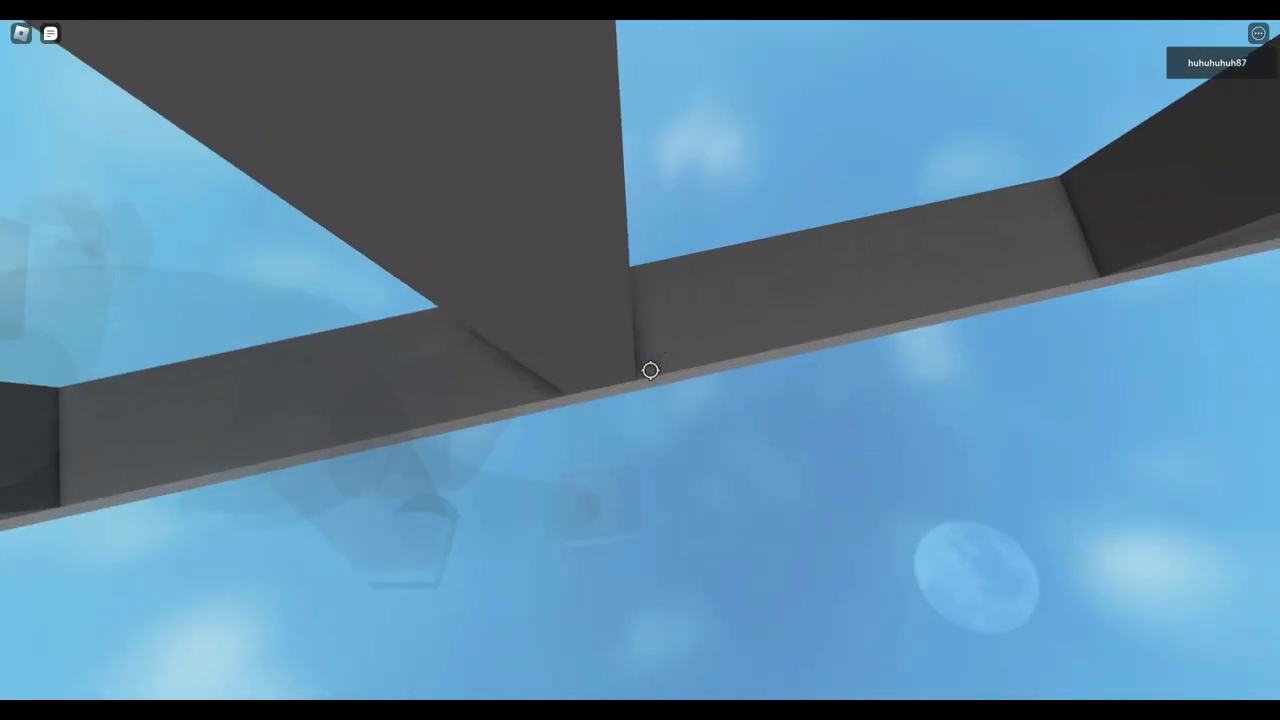
pyautogui.press('w')
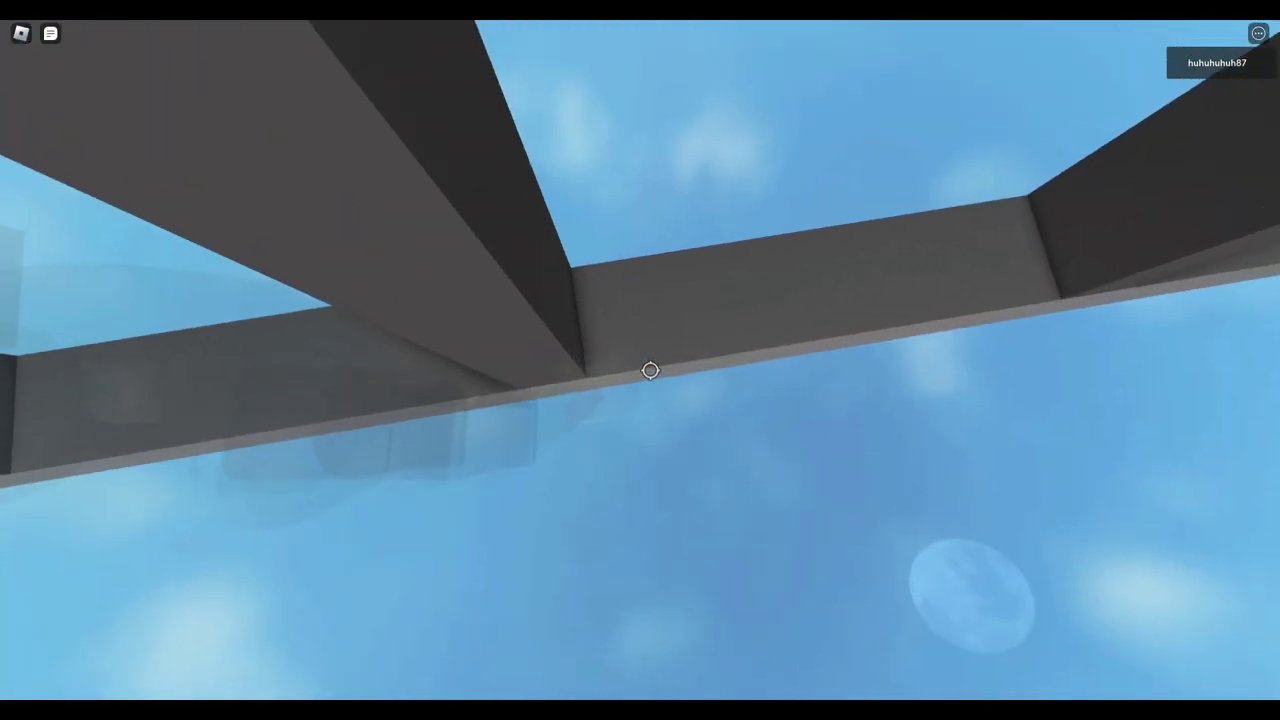
pyautogui.scroll(-2, 650, 371)
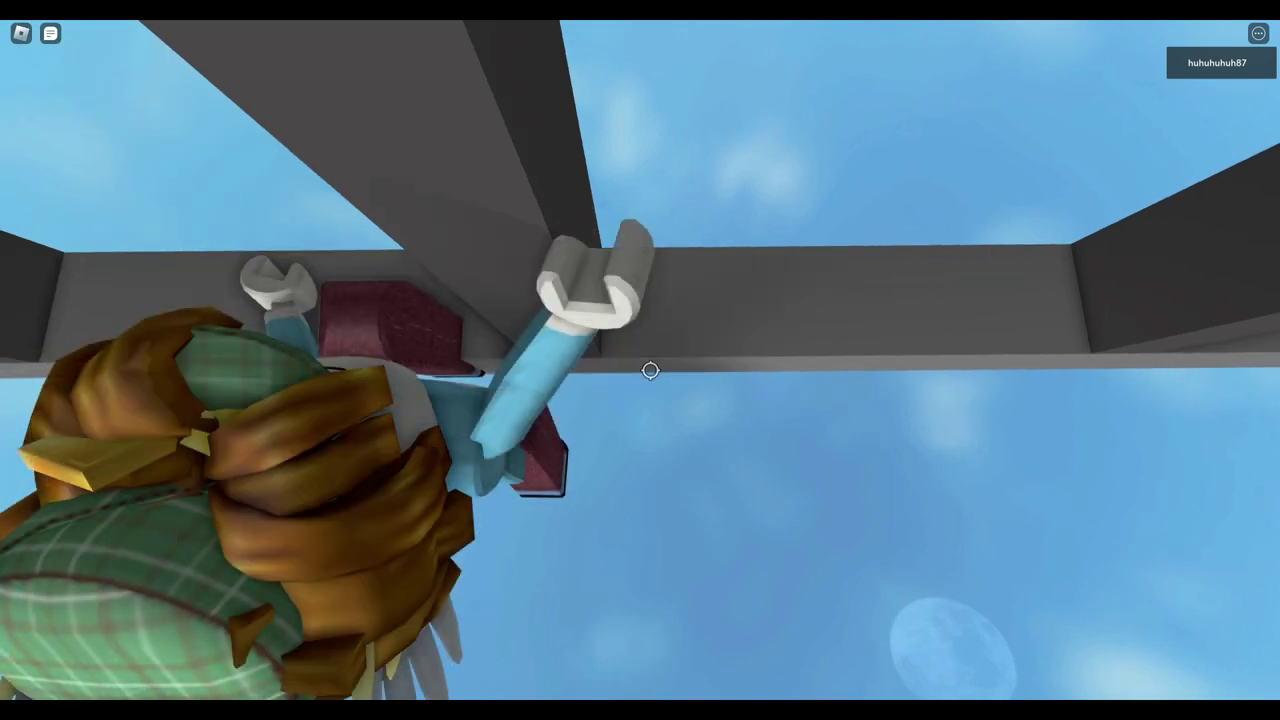
pyautogui.moveTo(650, 371); pyautogui.dragTo(650, 371)
pyautogui.scroll(3, 650, 371)
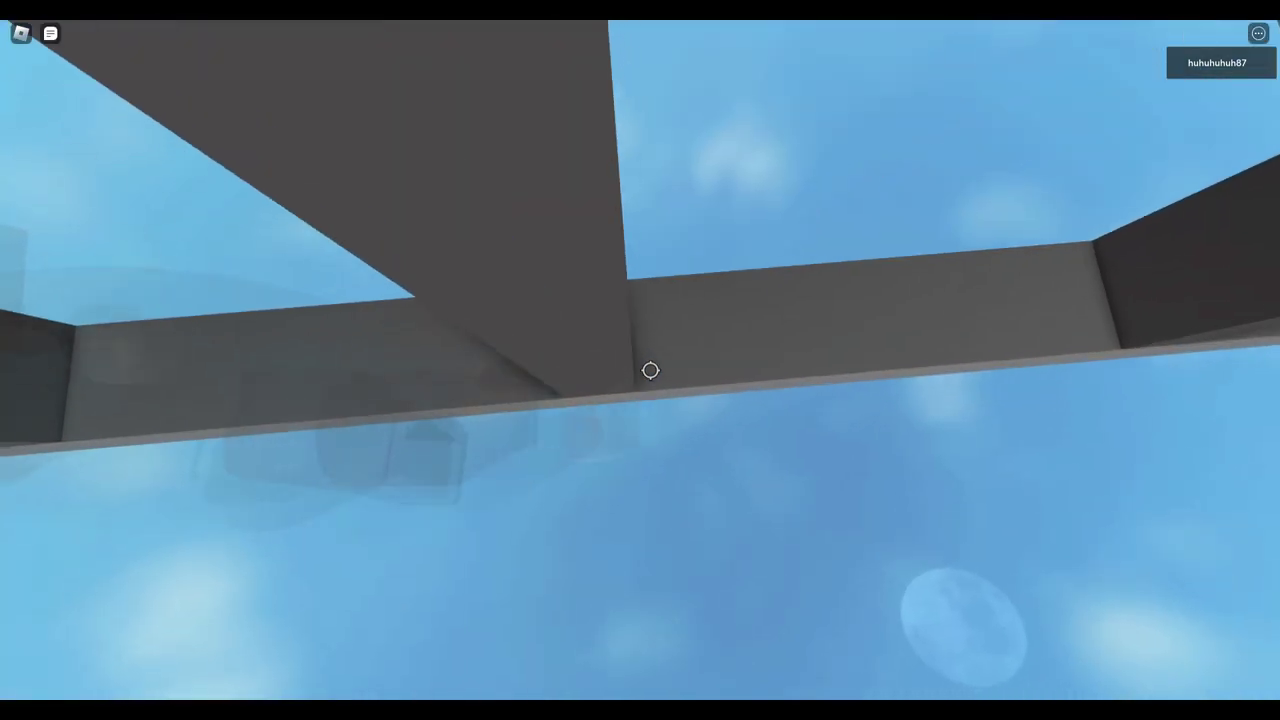
pyautogui.scroll(-2, 650, 371)
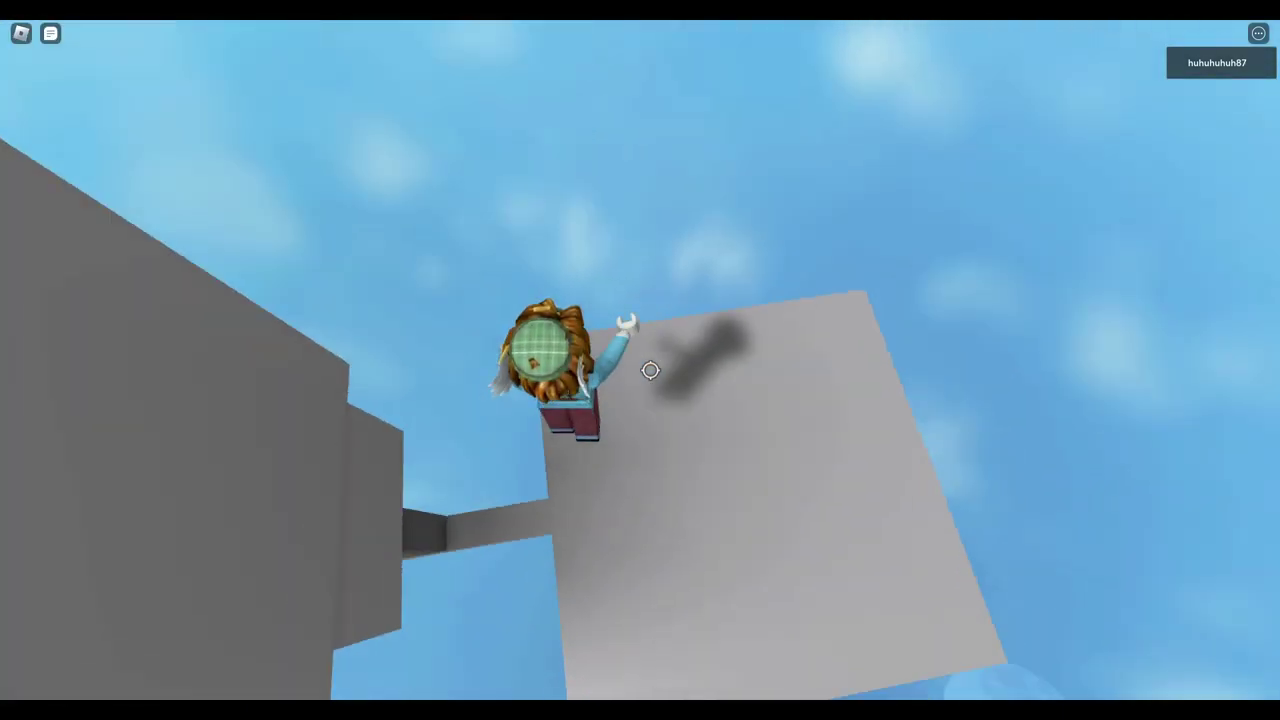
pyautogui.moveTo(650, 371); pyautogui.dragTo(657, 379)
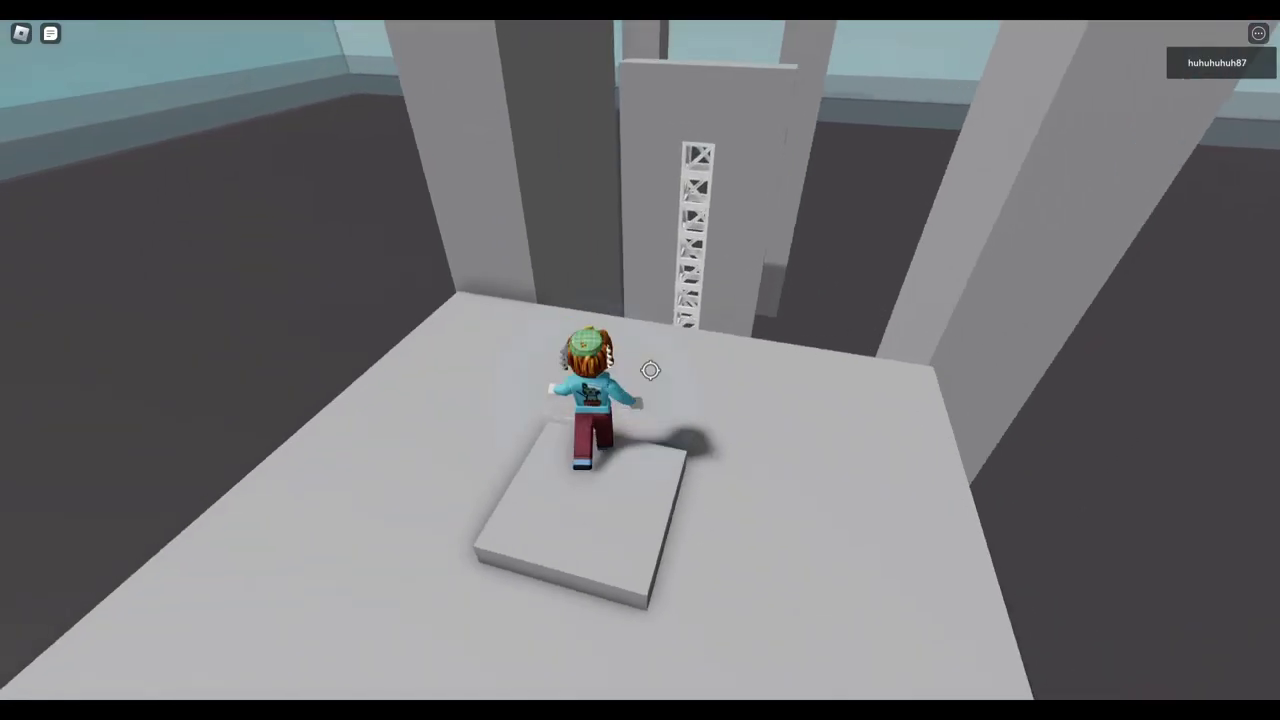
# Climb the avatar up the shaft ladder and through the white lattice truss tower.
pyautogui.moveTo(670, 367); pyautogui.dragTo(650, 371)
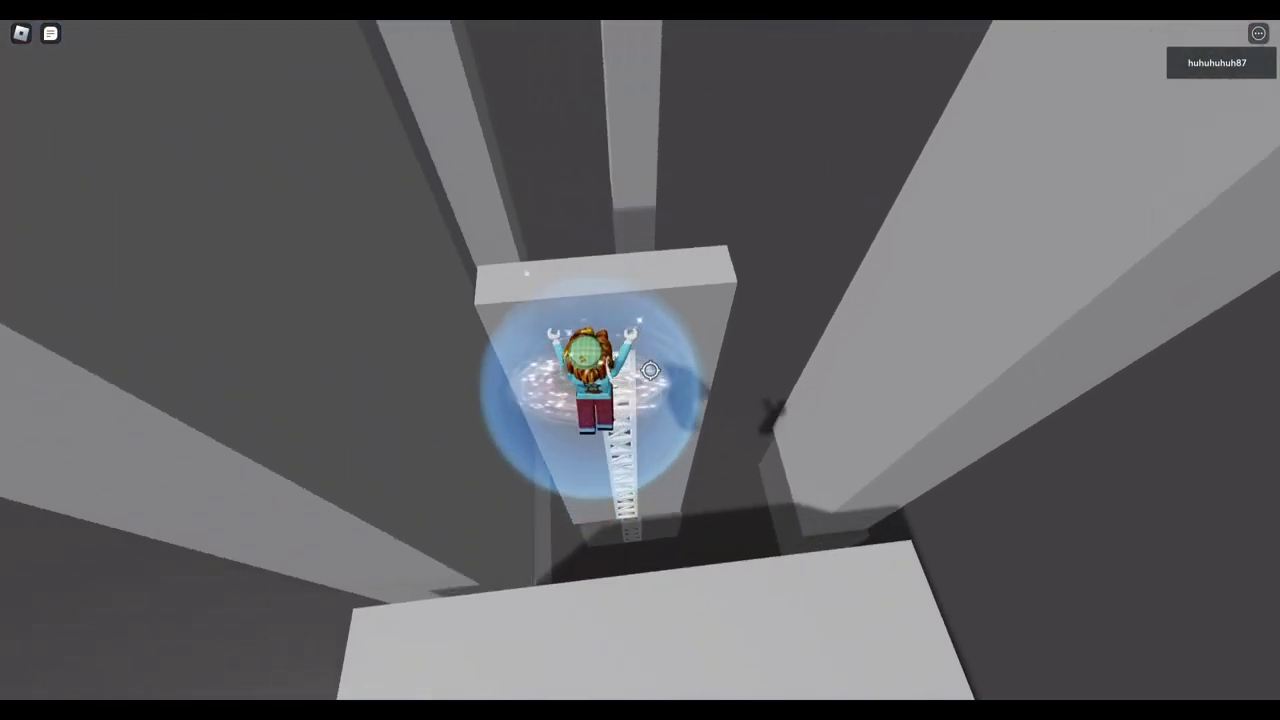
pyautogui.press('w')
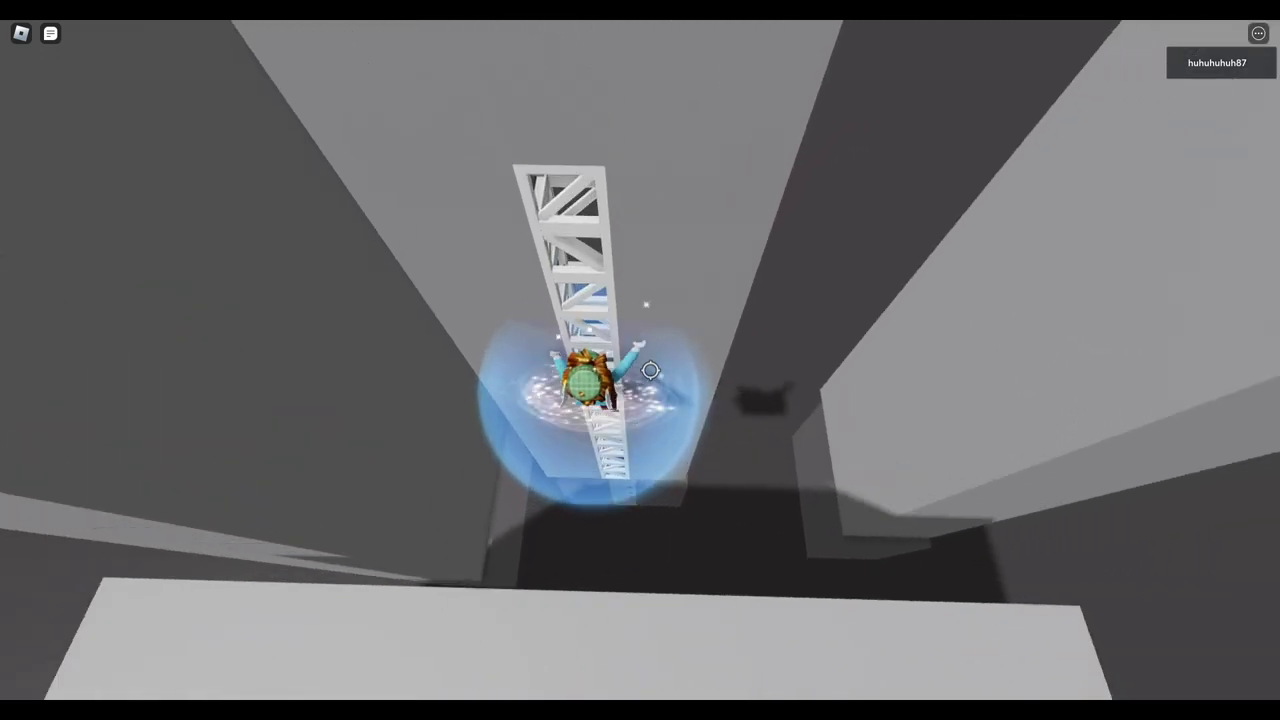
pyautogui.press('w')
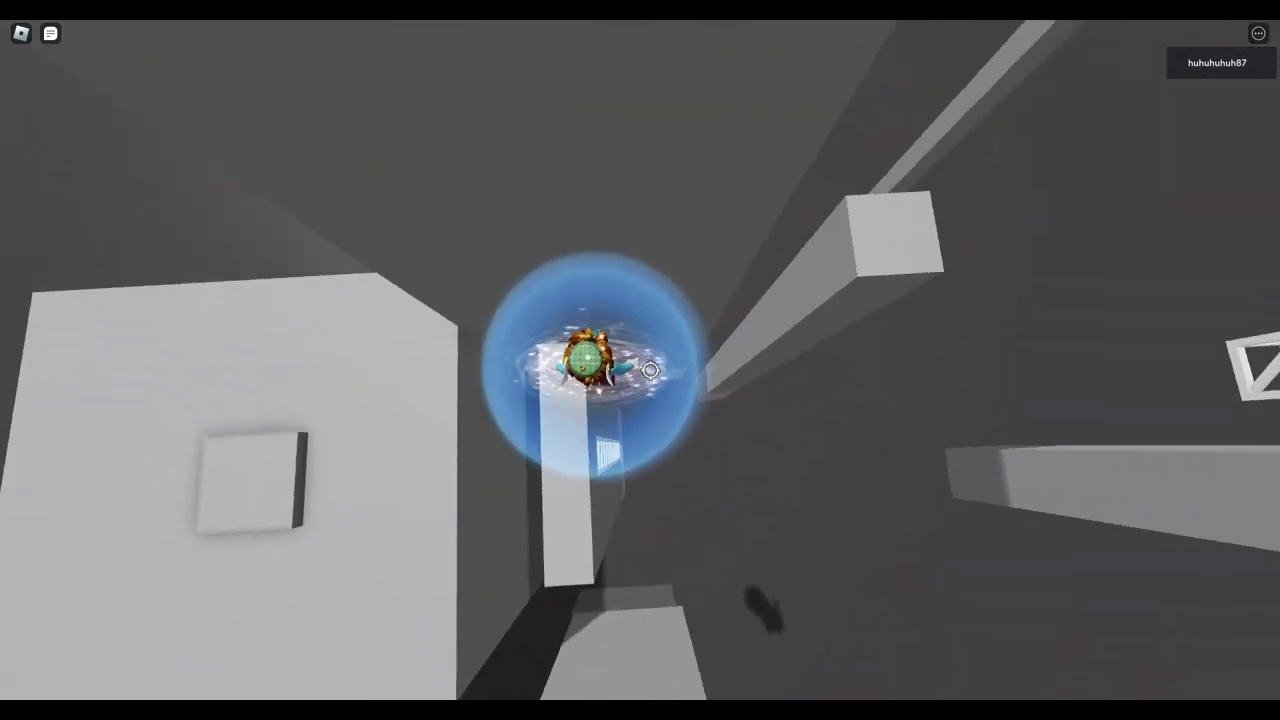
pyautogui.press('w')
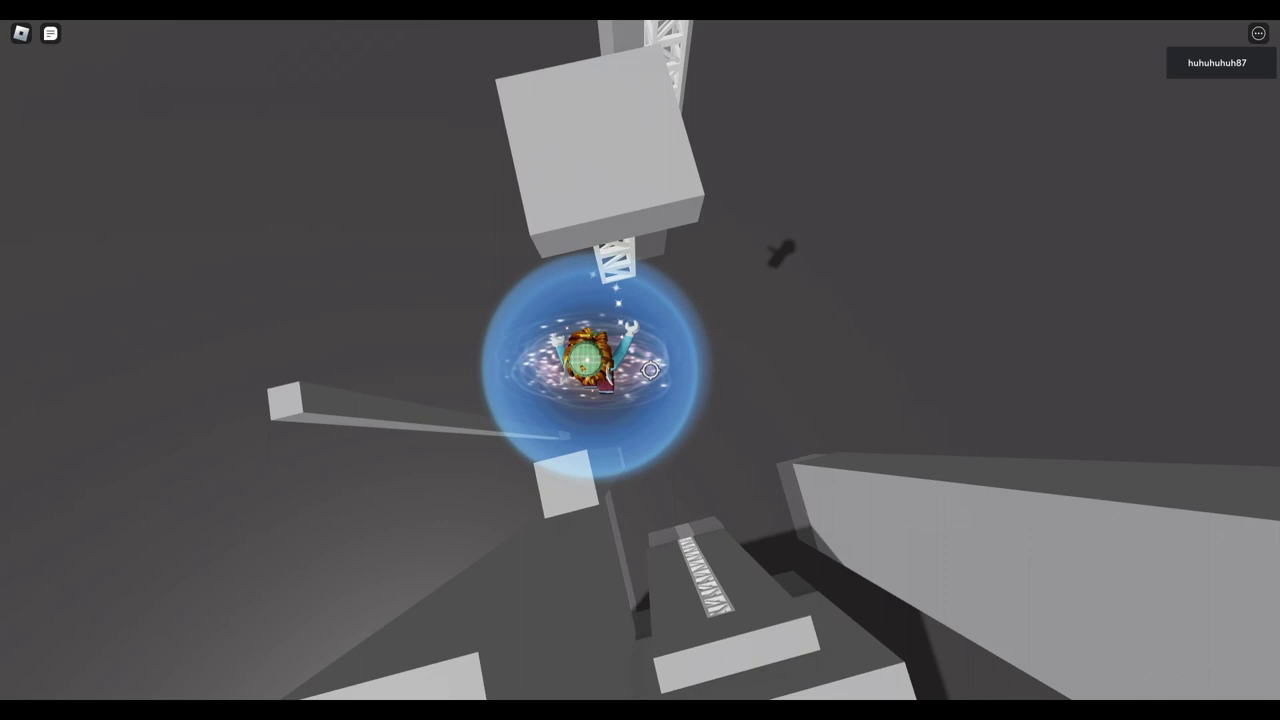
pyautogui.press('w')
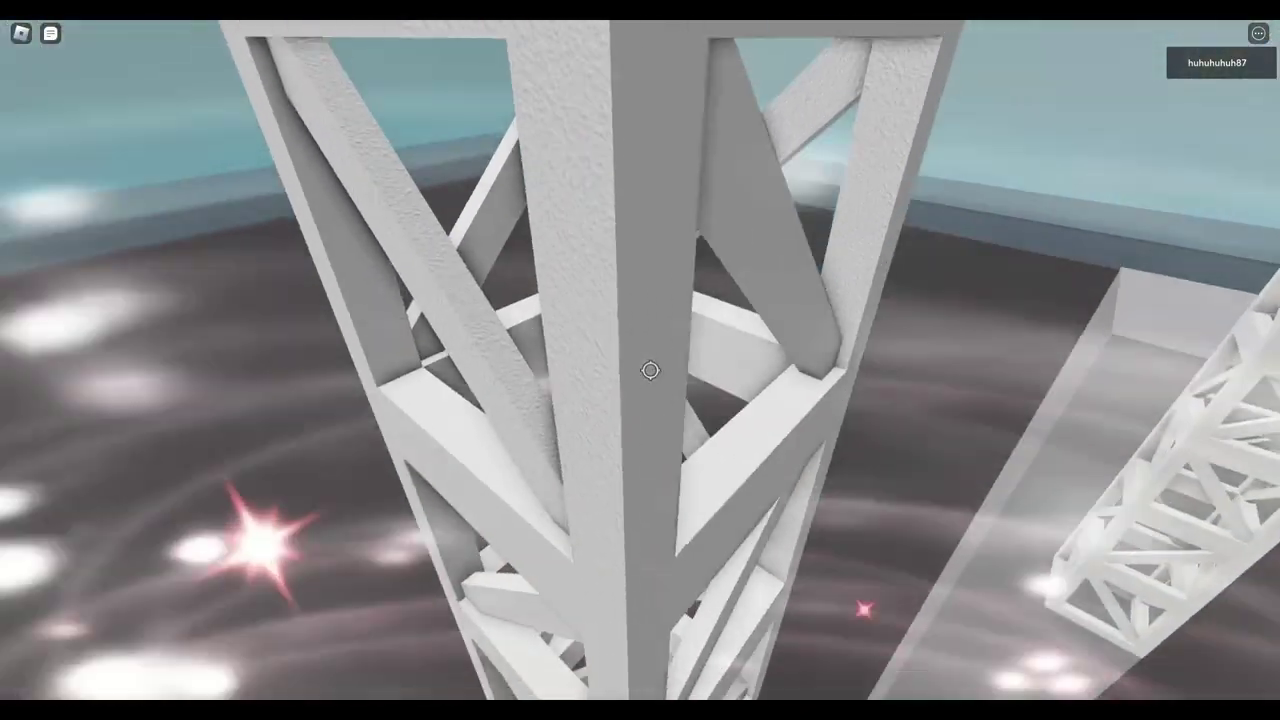
pyautogui.press('w')
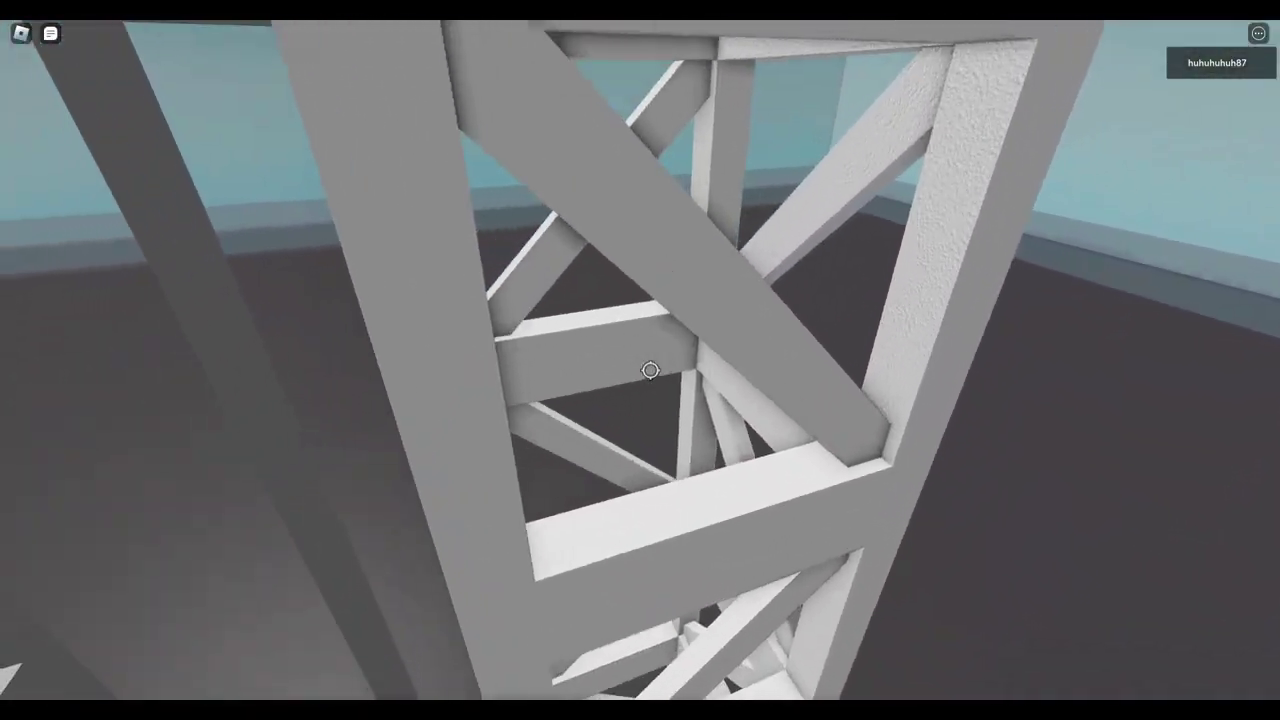
pyautogui.press('w')
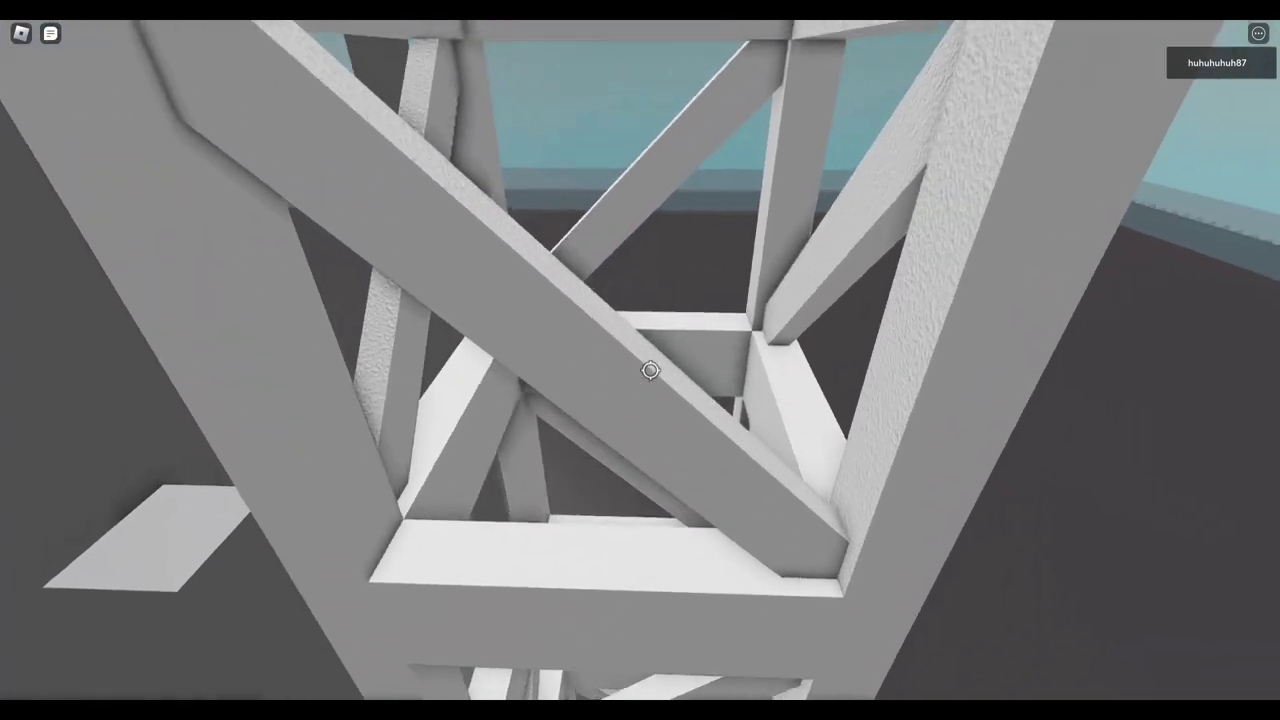
pyautogui.press('w')
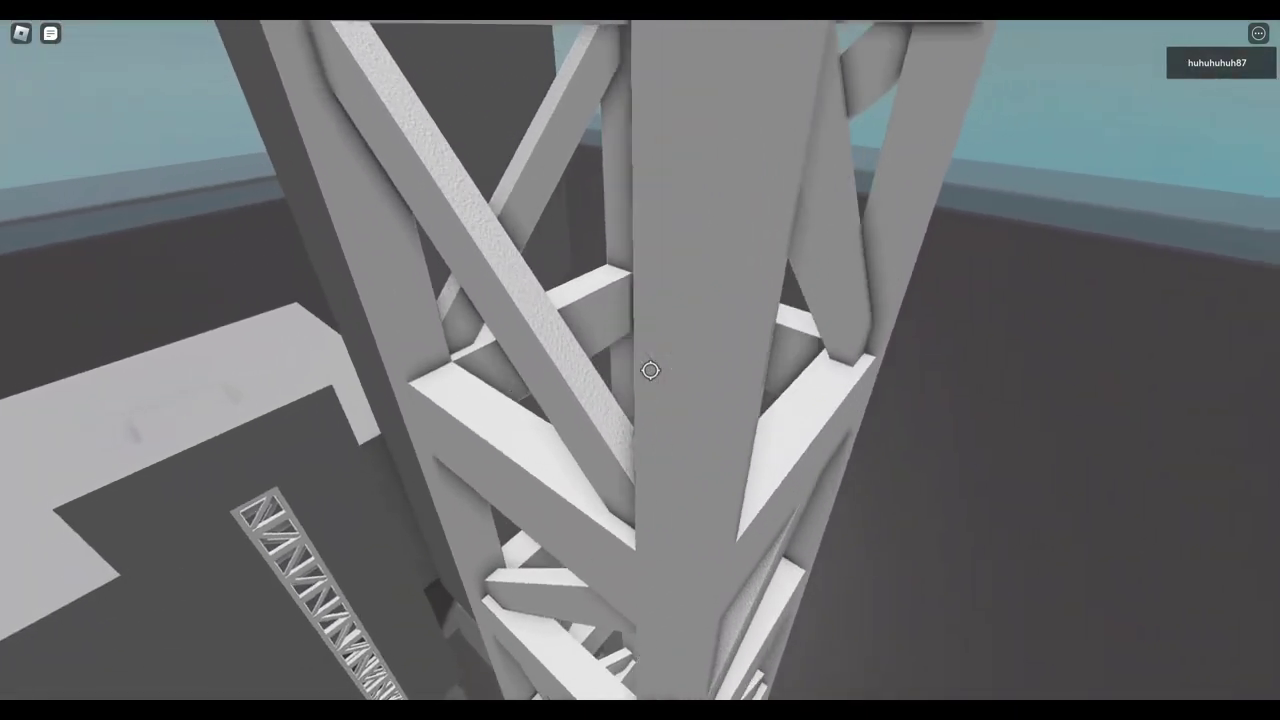
pyautogui.scroll(-5, 650, 371)
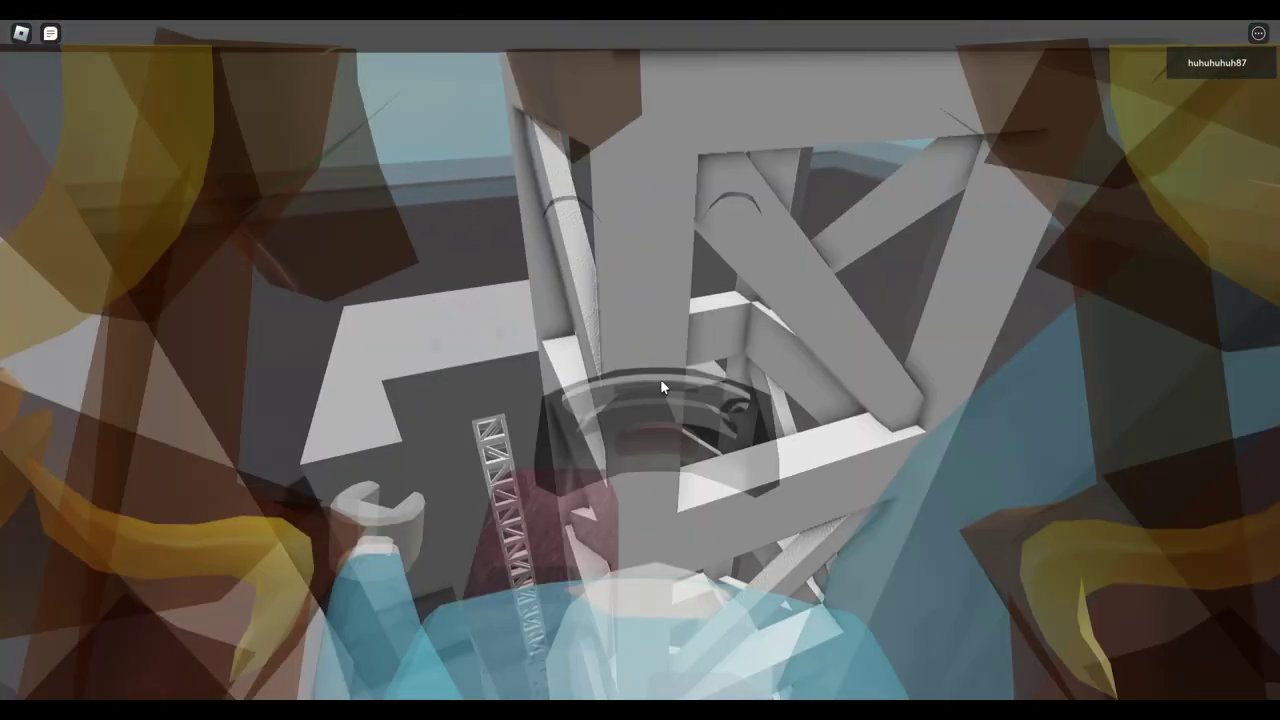
pyautogui.scroll(-3, 660, 379)
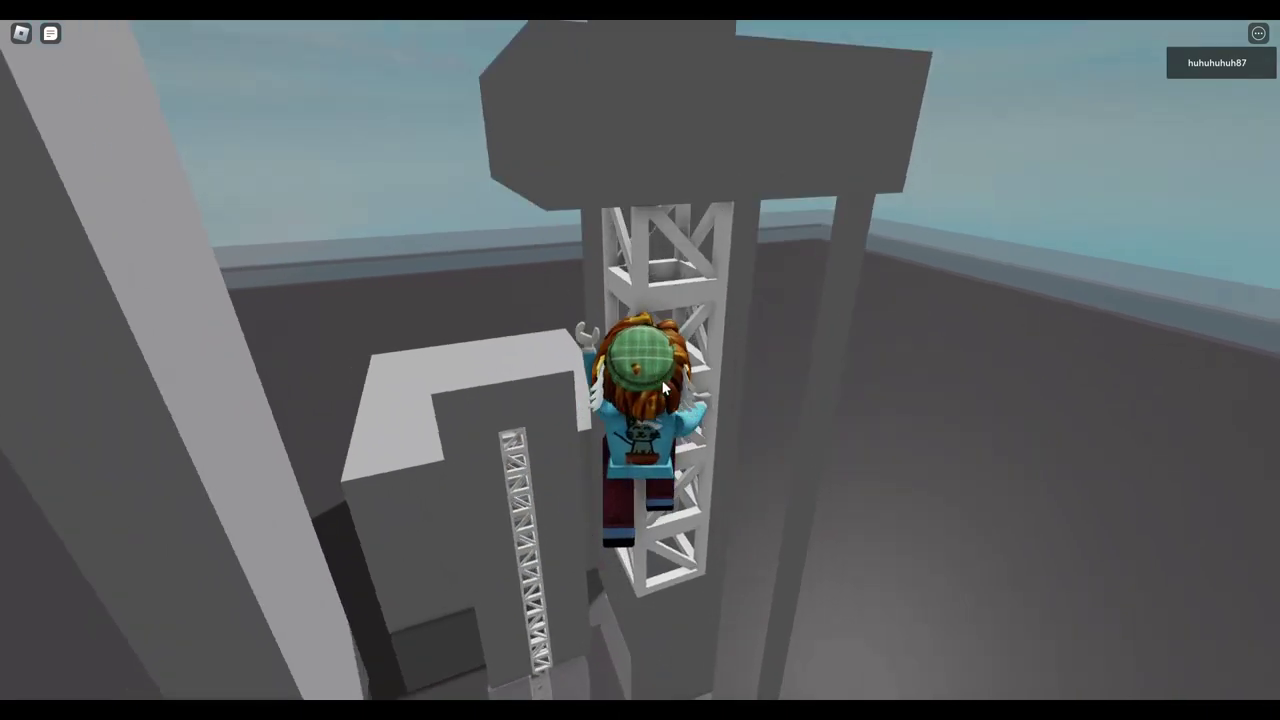
# Finish the truss climb and jump onto the grey blocks under the overhead slab.
pyautogui.rightClick(660, 379)
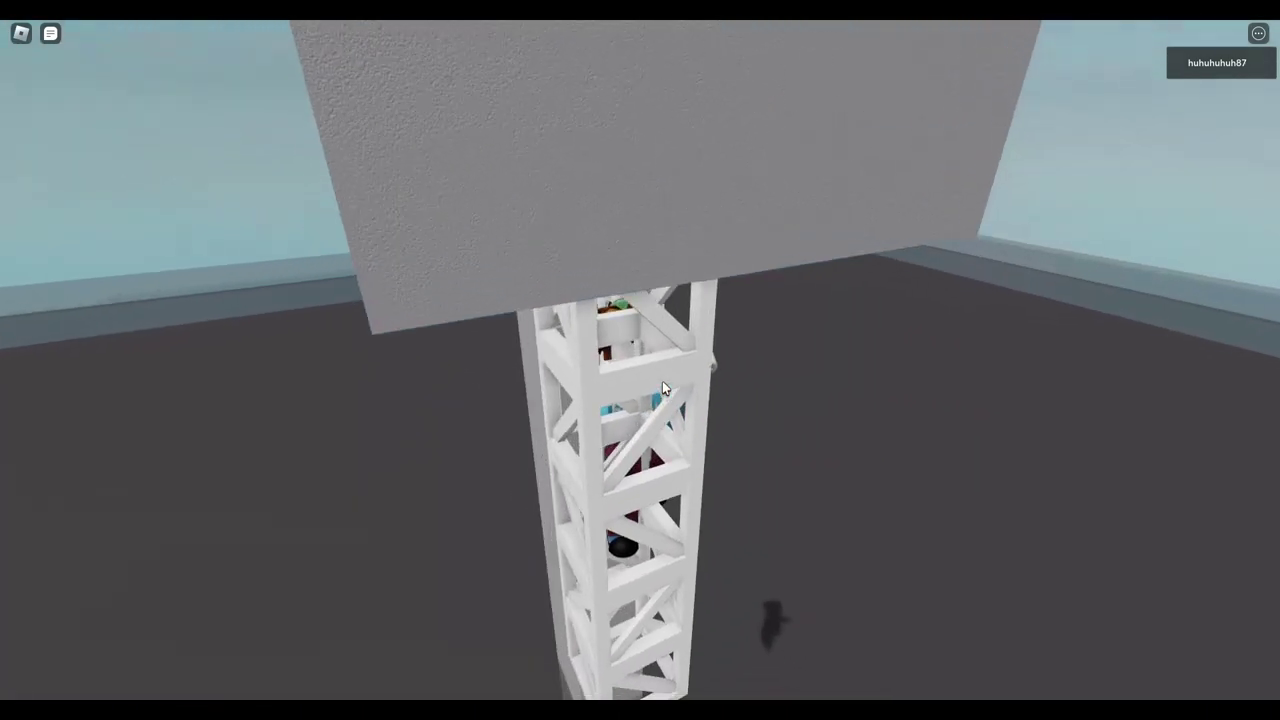
pyautogui.press('space')
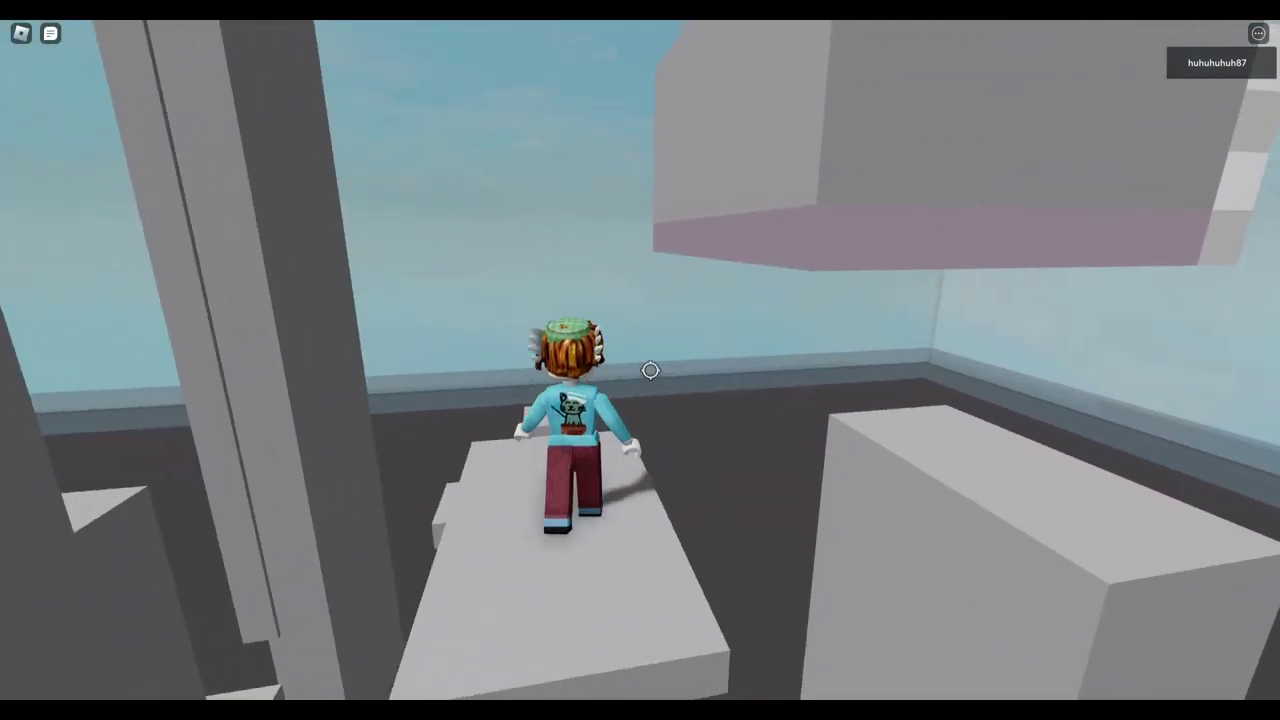
pyautogui.press('space')
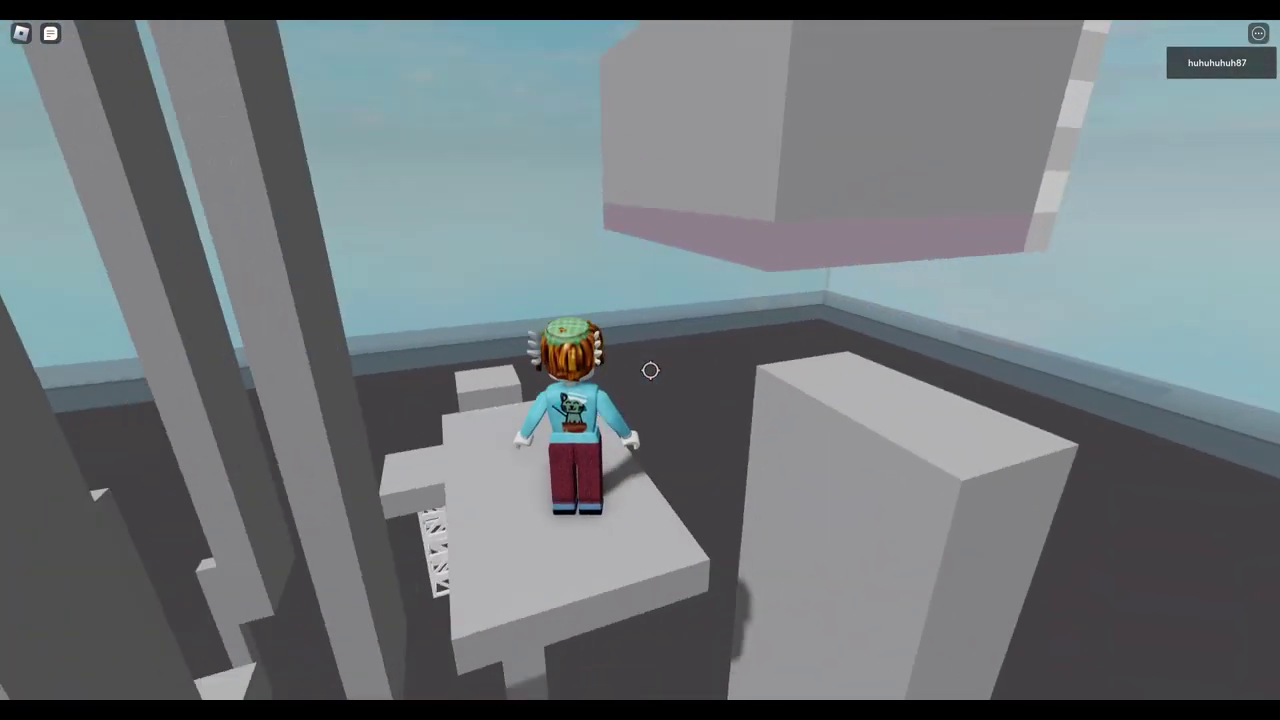
pyautogui.press('w')
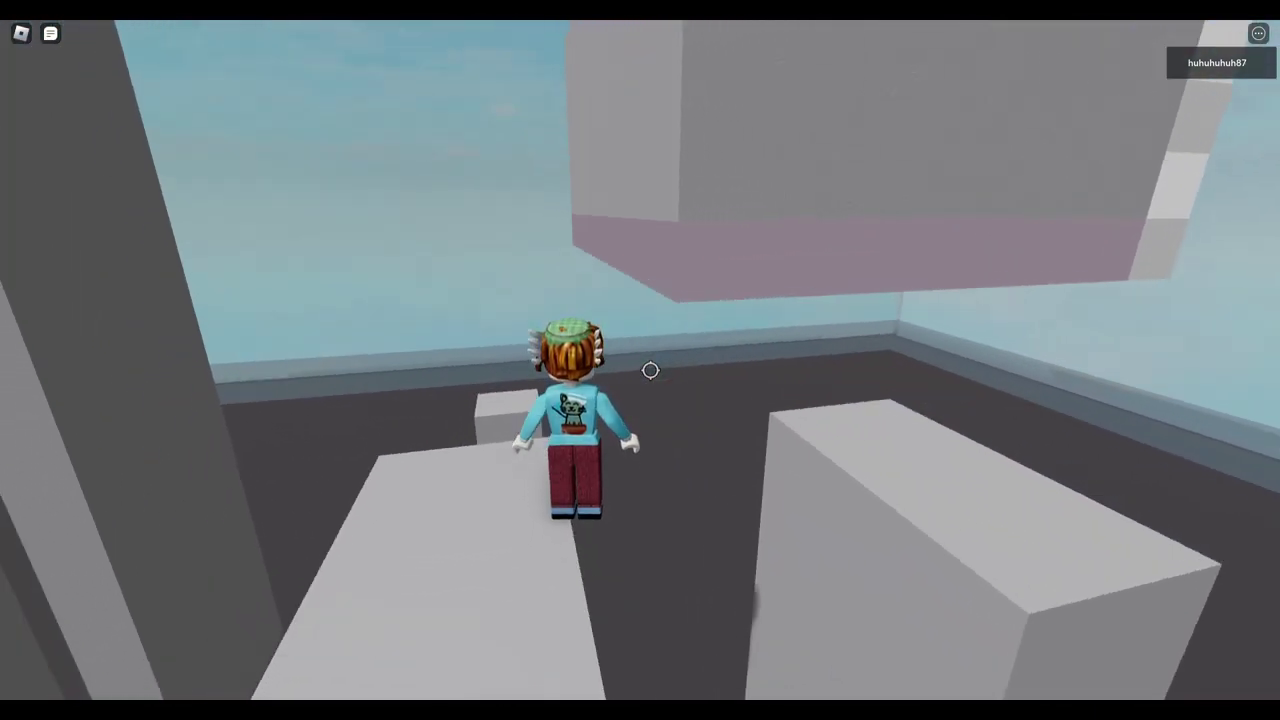
pyautogui.press('space')
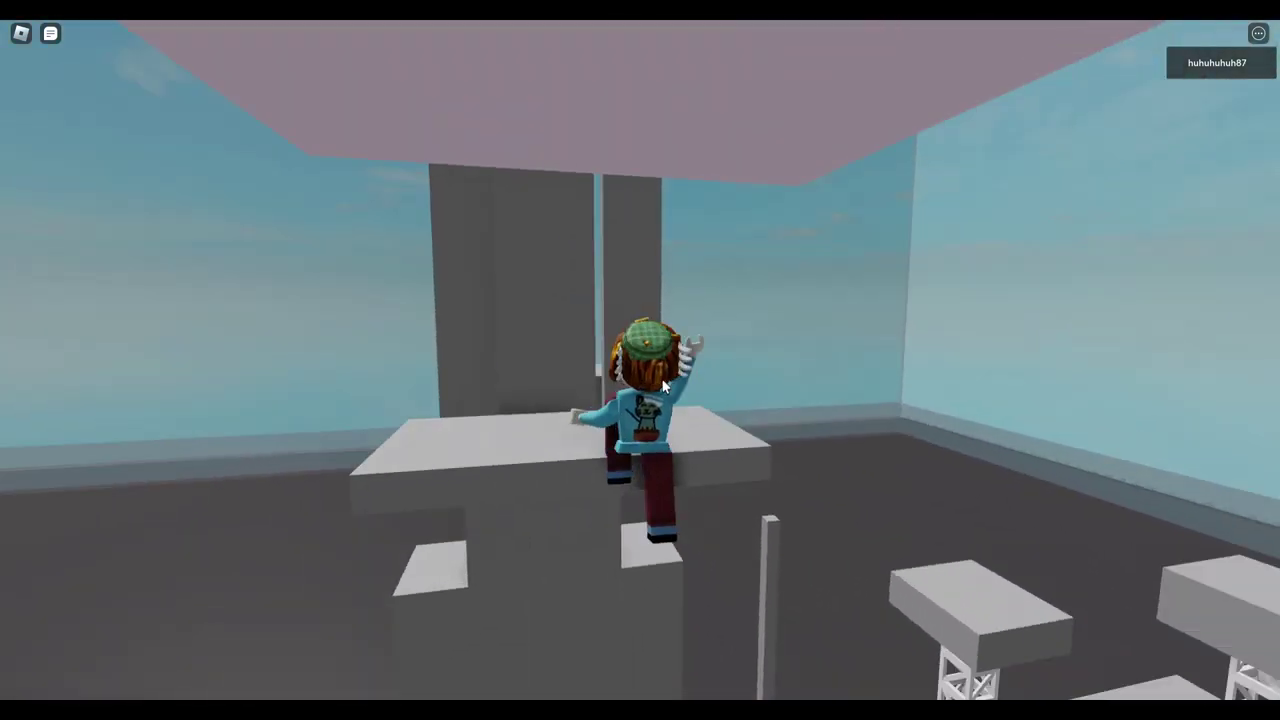
pyautogui.press('space')
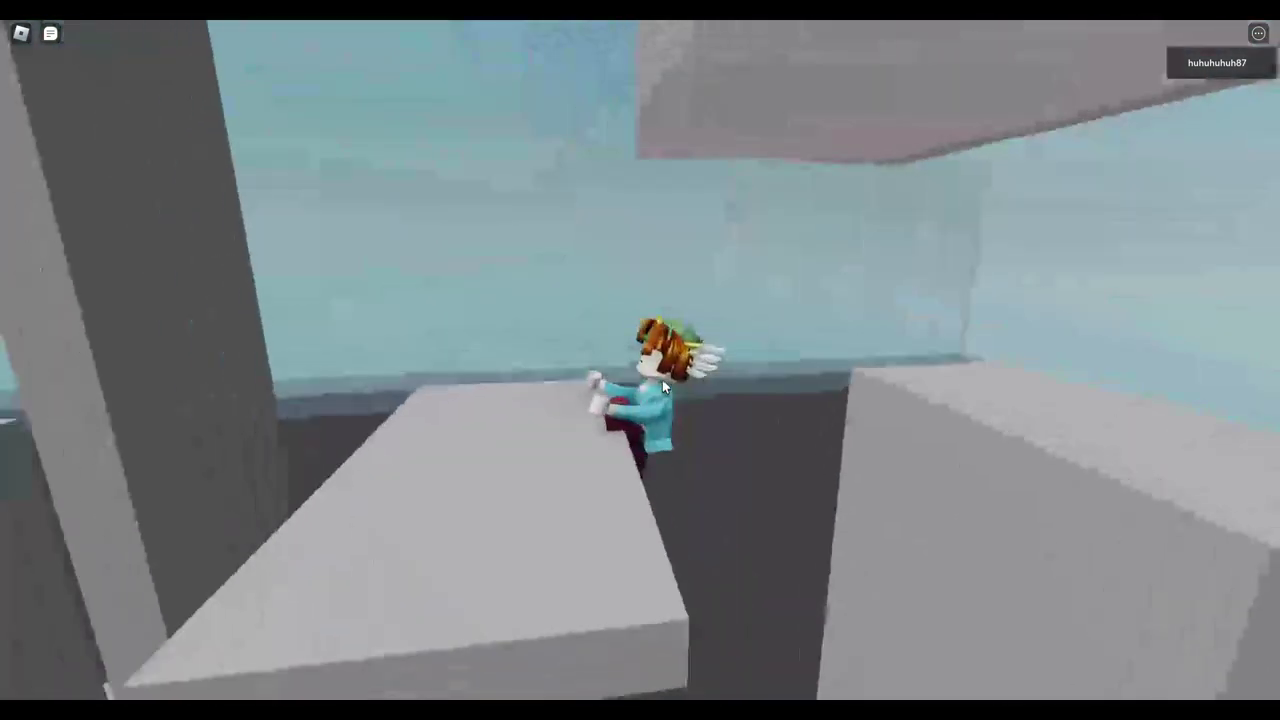
# Hop across the grey blocks onto the larger block platform and the next platform.
pyautogui.press('space')
pyautogui.press('space')
pyautogui.press('w')
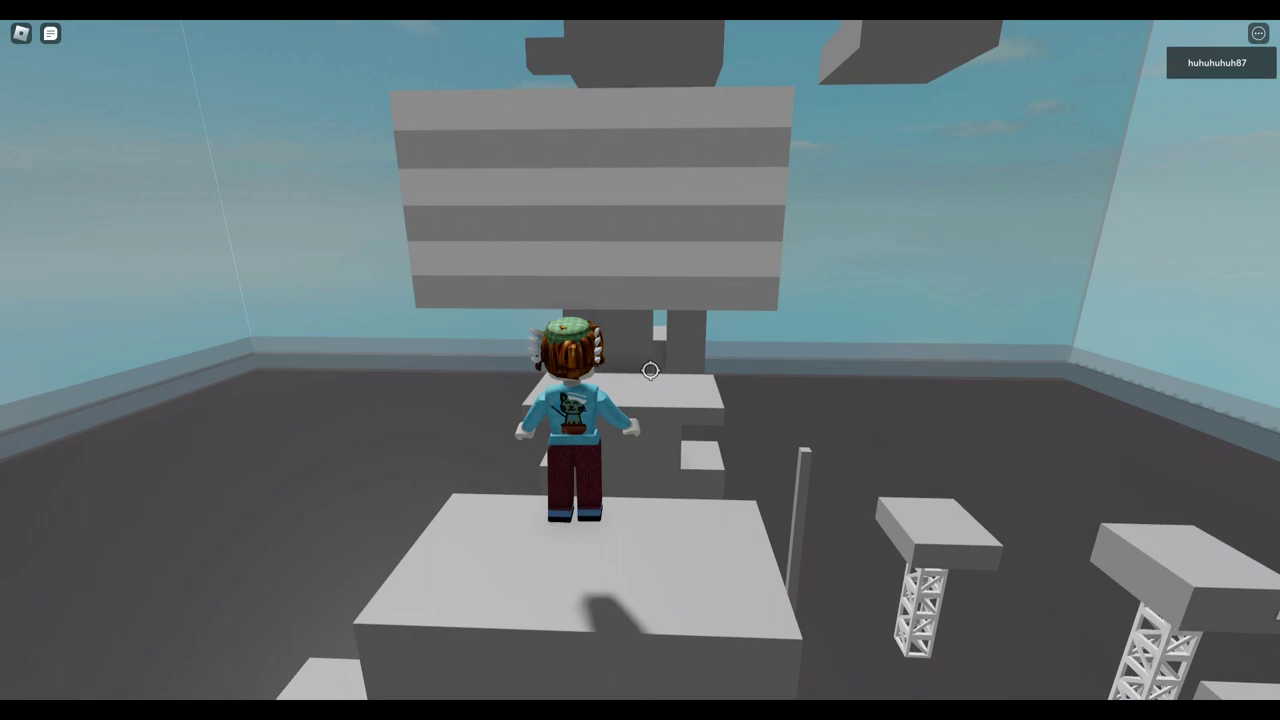
pyautogui.press('space')
pyautogui.press('space')
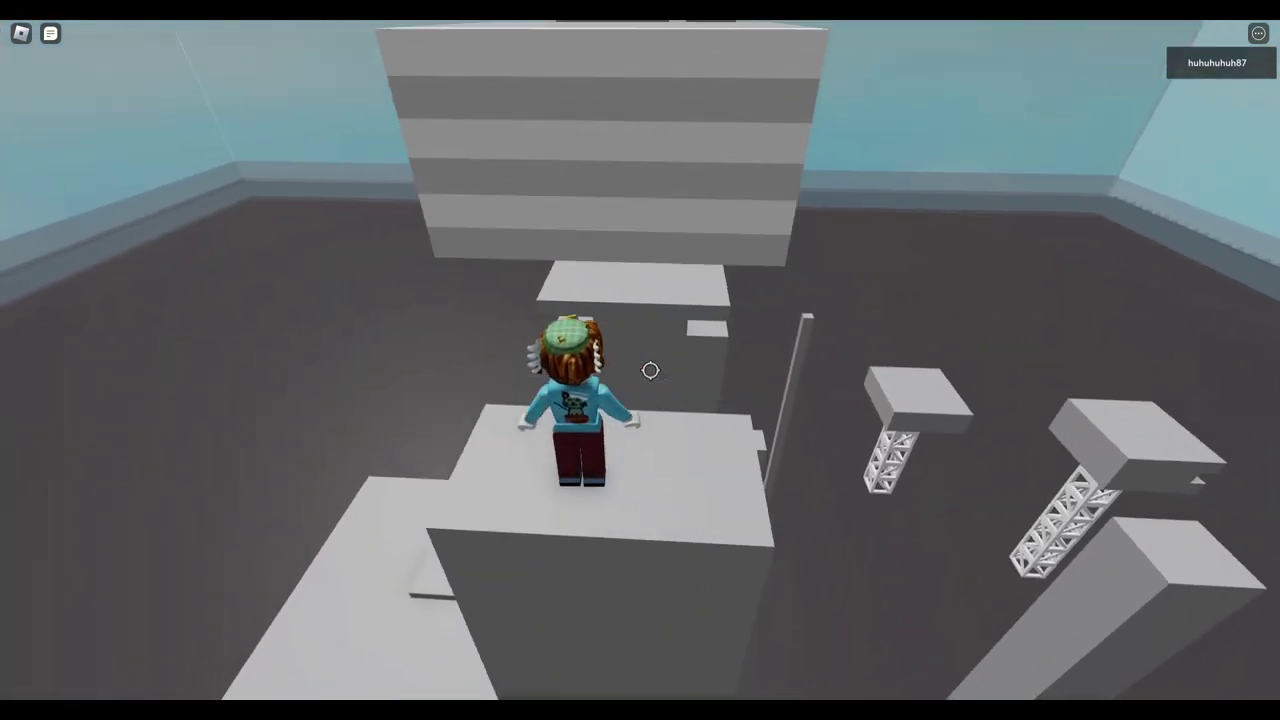
pyautogui.press('space')
pyautogui.press('w')
pyautogui.press('space')
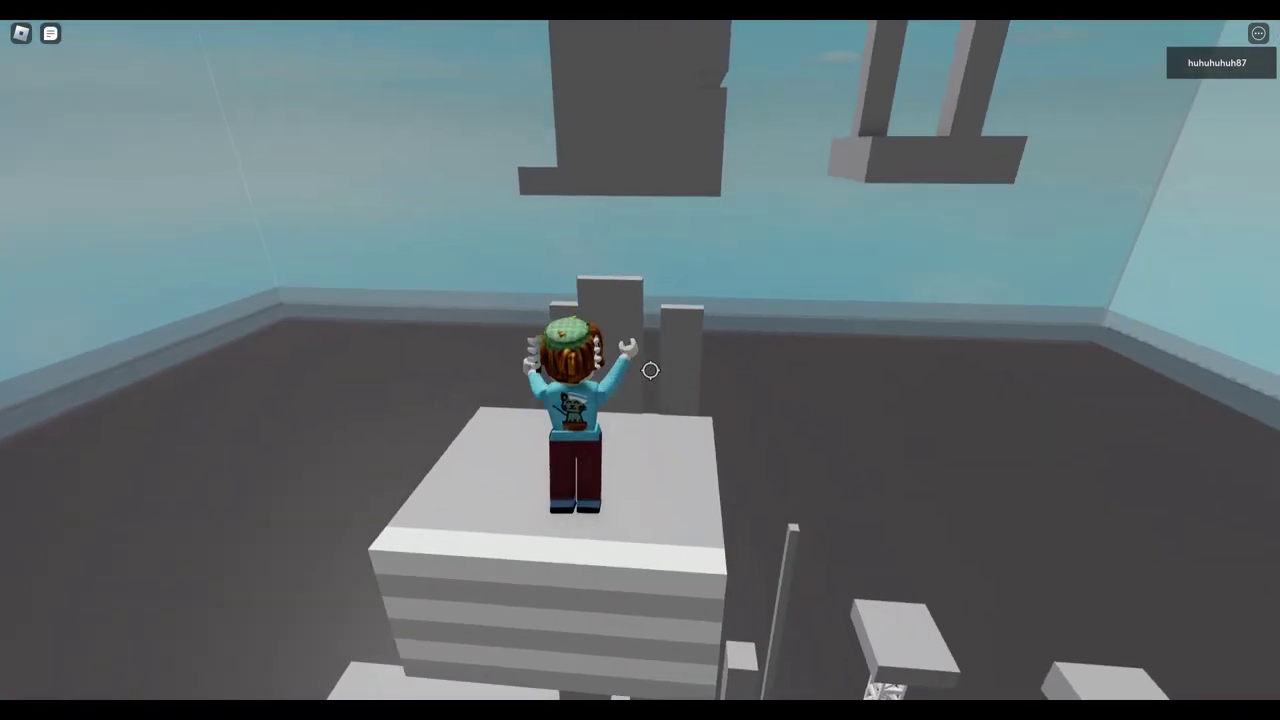
# Jump toward the tall pillar and onto the small ledge and block beside it.
pyautogui.press('w')
pyautogui.press('space')
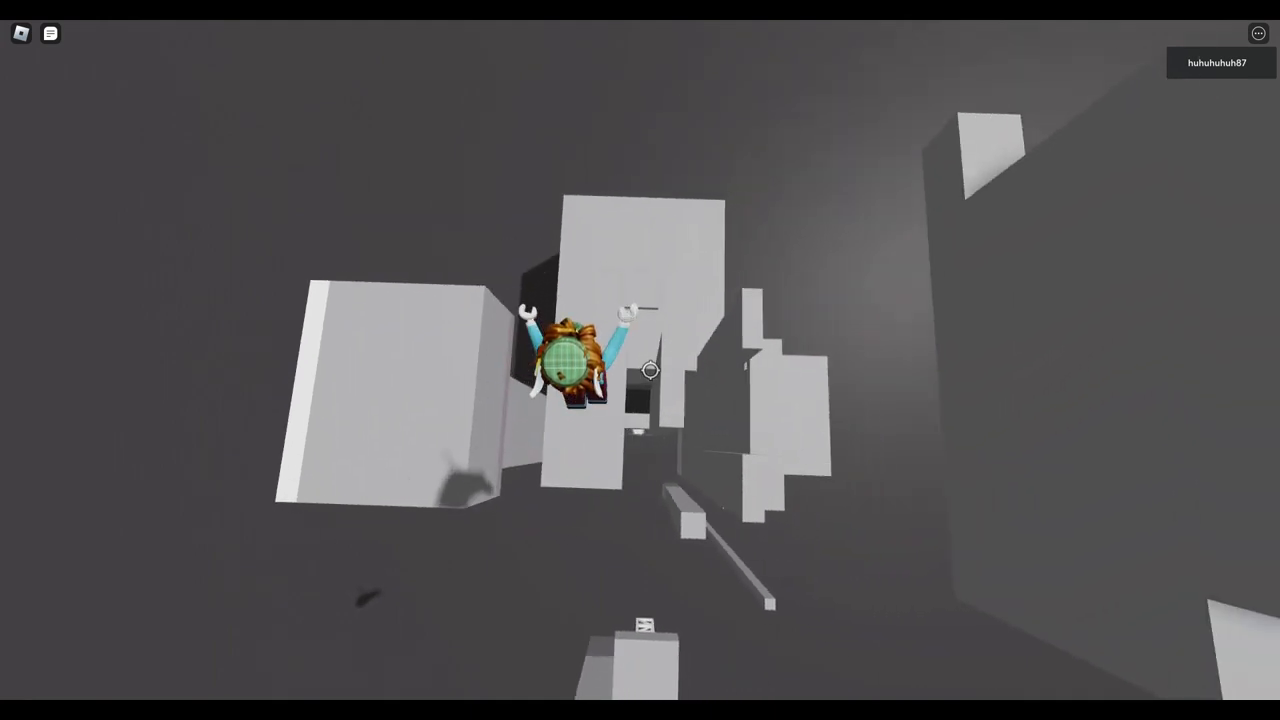
pyautogui.press('w')
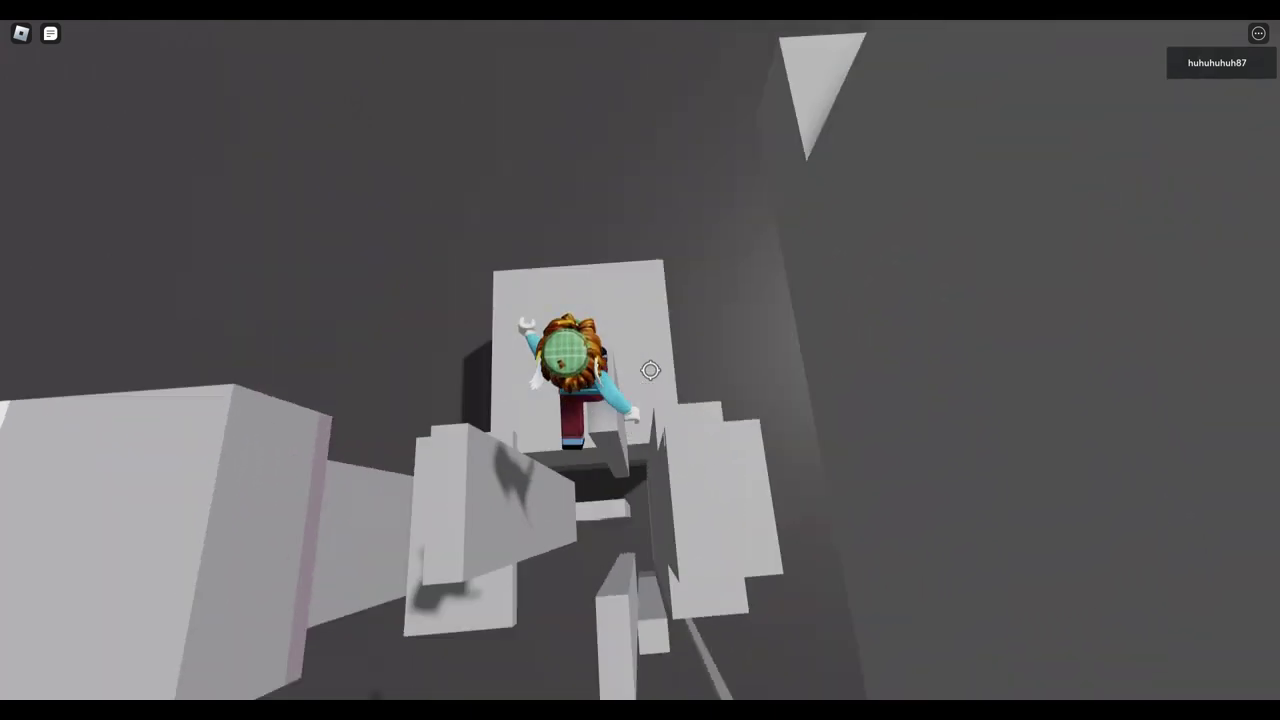
pyautogui.press('space')
pyautogui.press('w')
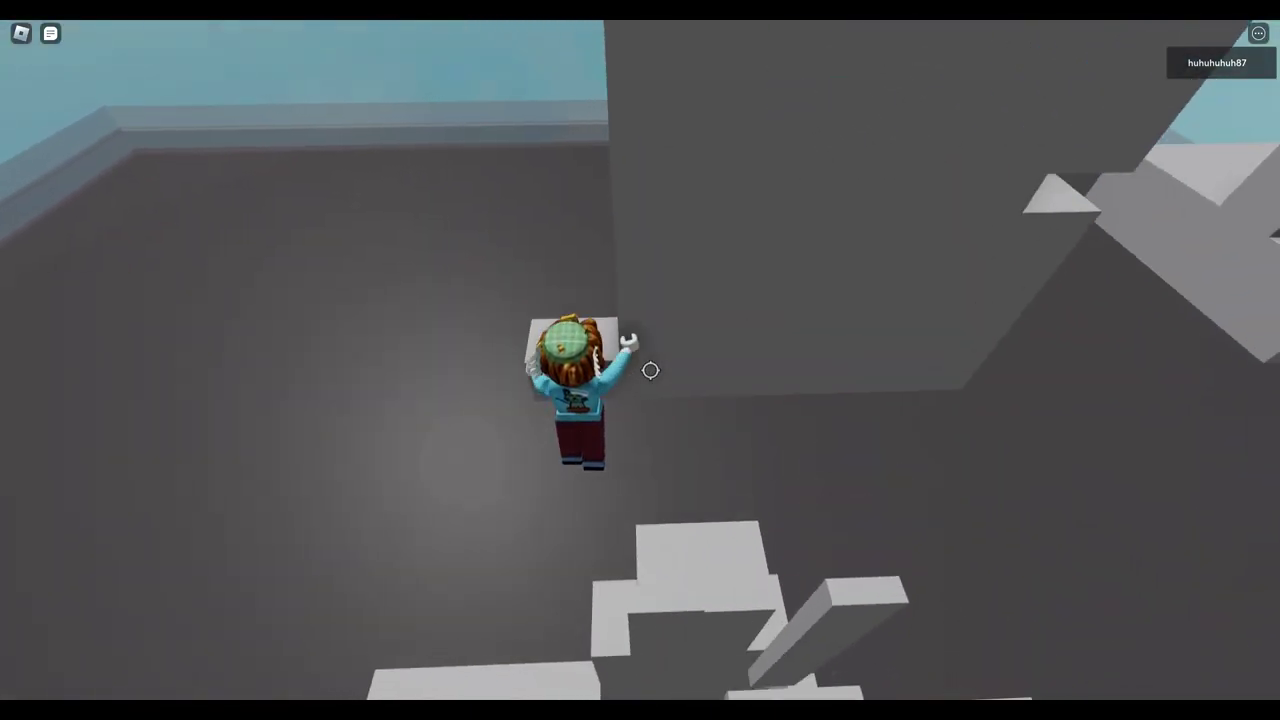
pyautogui.press('space')
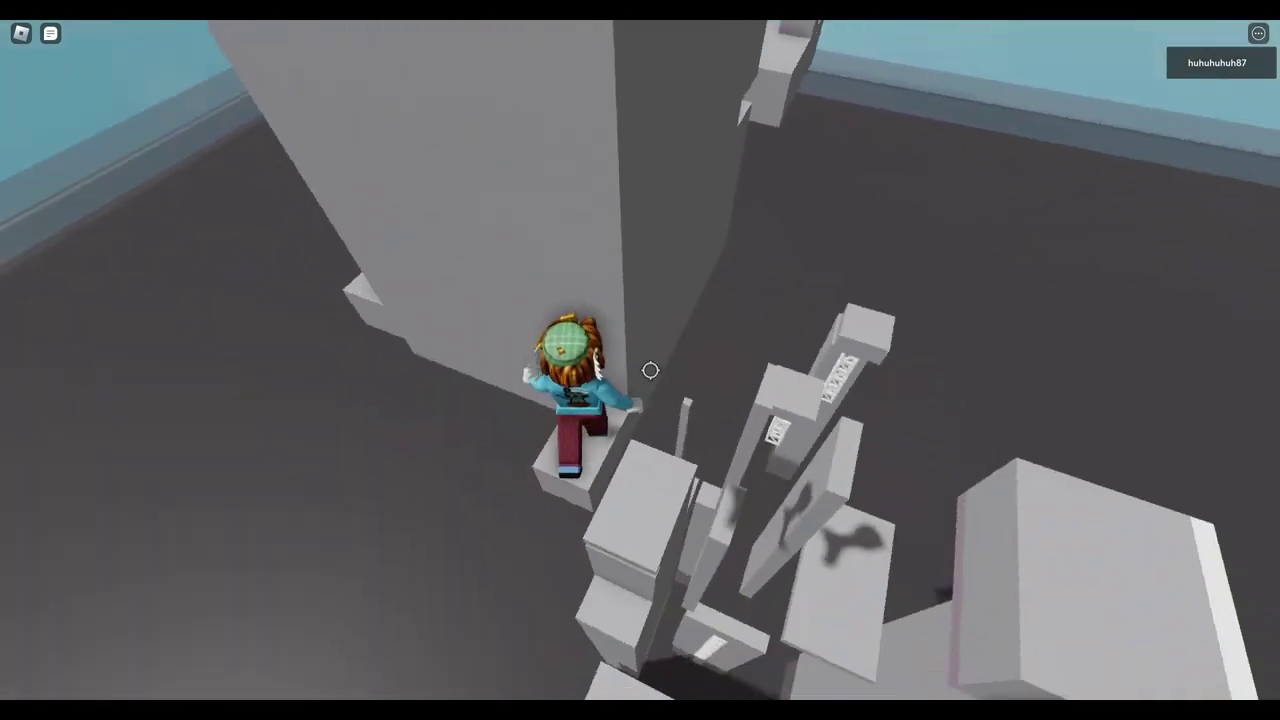
pyautogui.press('w')
pyautogui.press('space')
# Edge around the pillar corner, cross the remaining grey blocks, and climb onto the green pad.
pyautogui.press('w')
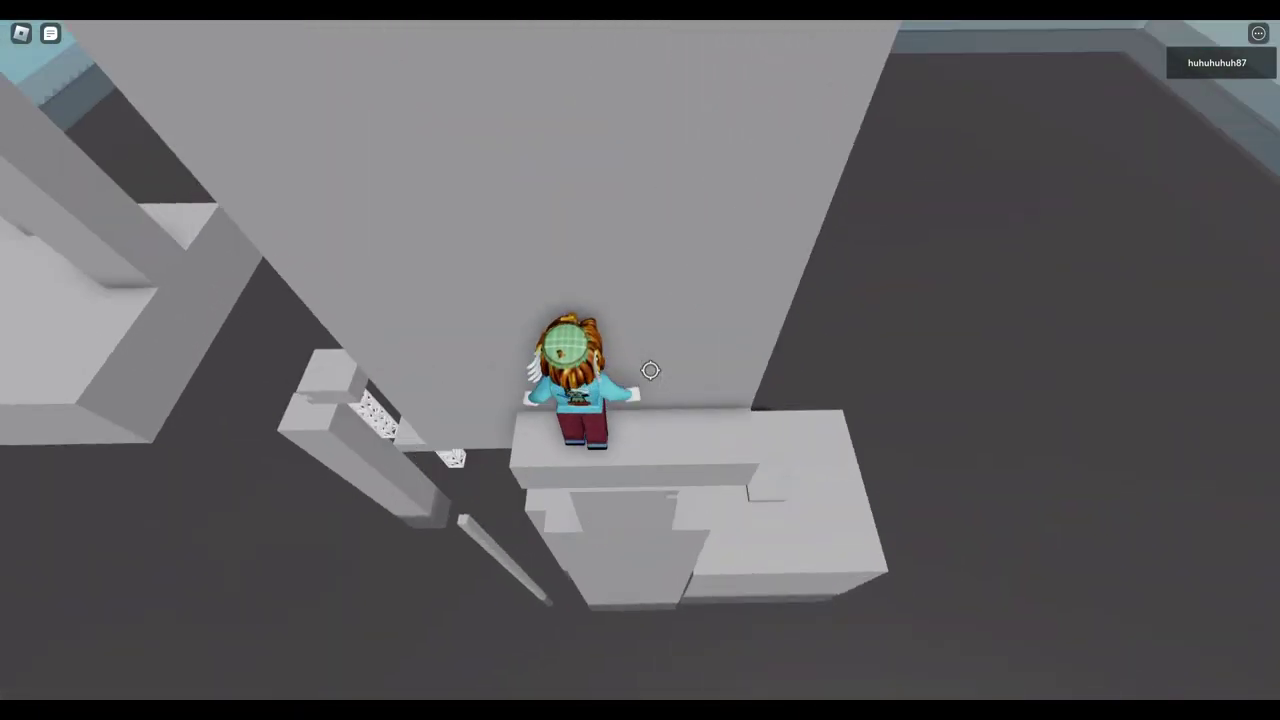
pyautogui.press('w')
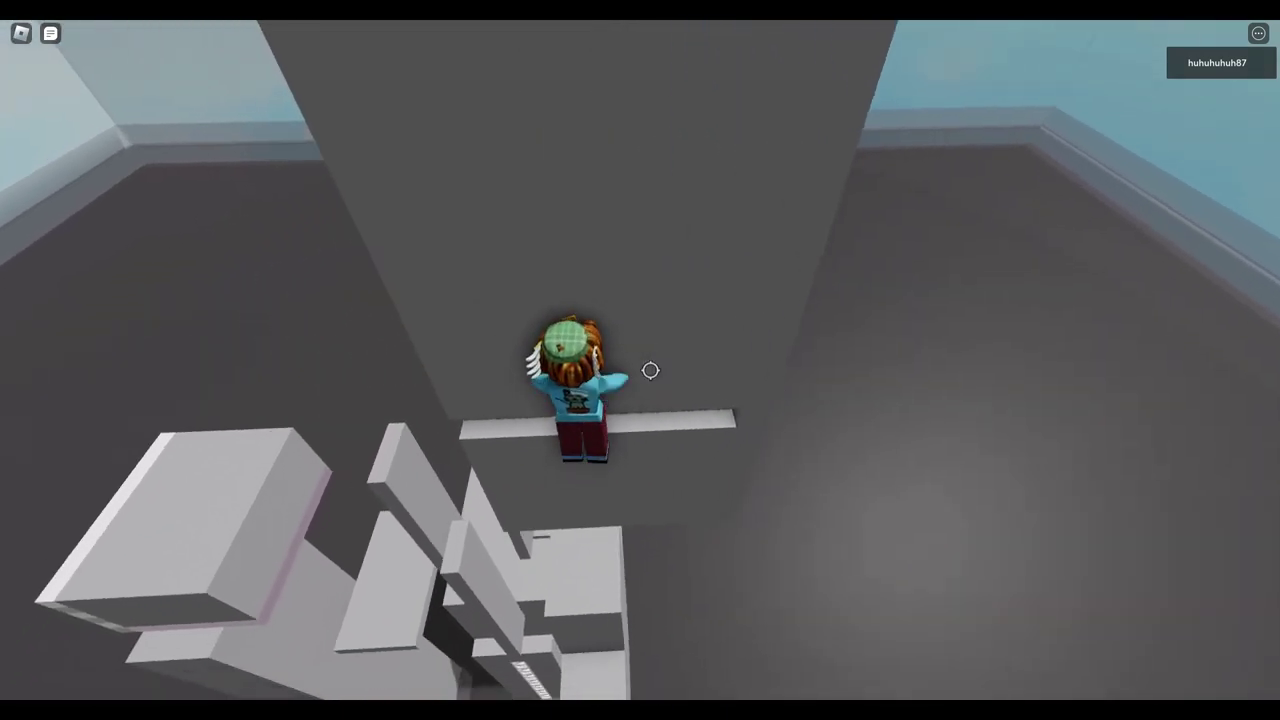
pyautogui.press('w')
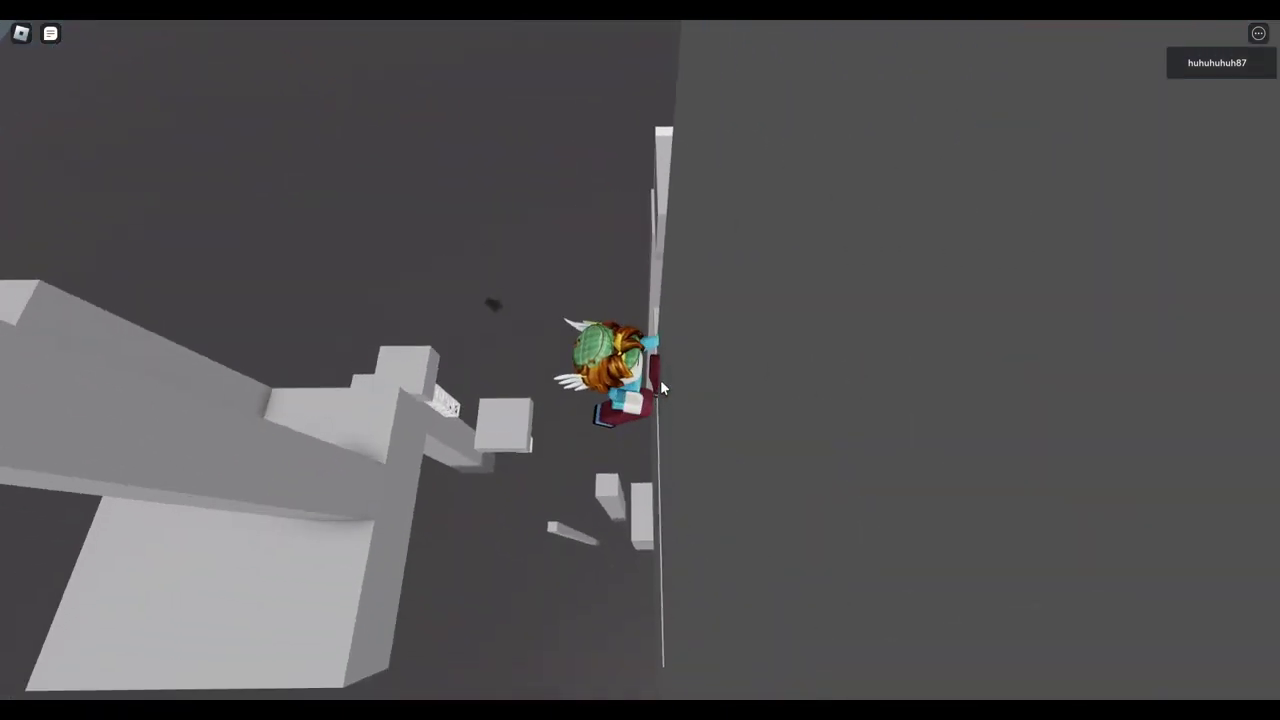
pyautogui.press('space')
pyautogui.press('w')
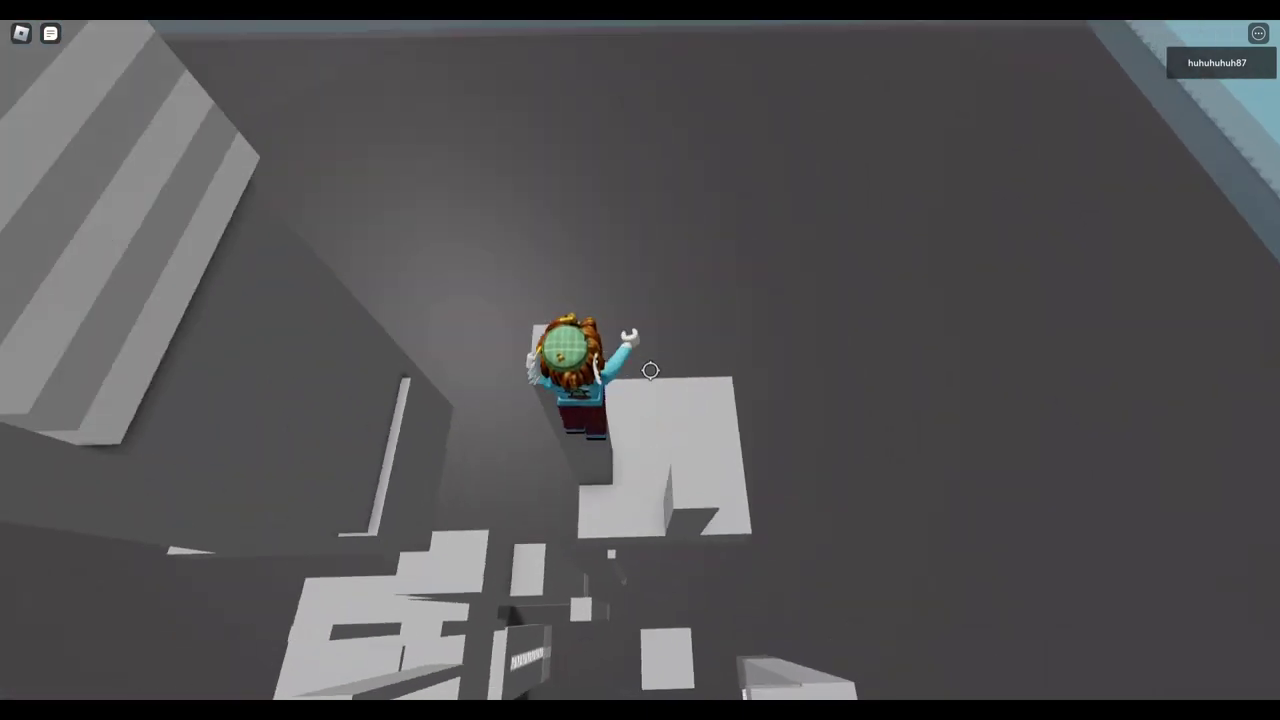
pyautogui.press('space')
pyautogui.press('space')
pyautogui.press('w')
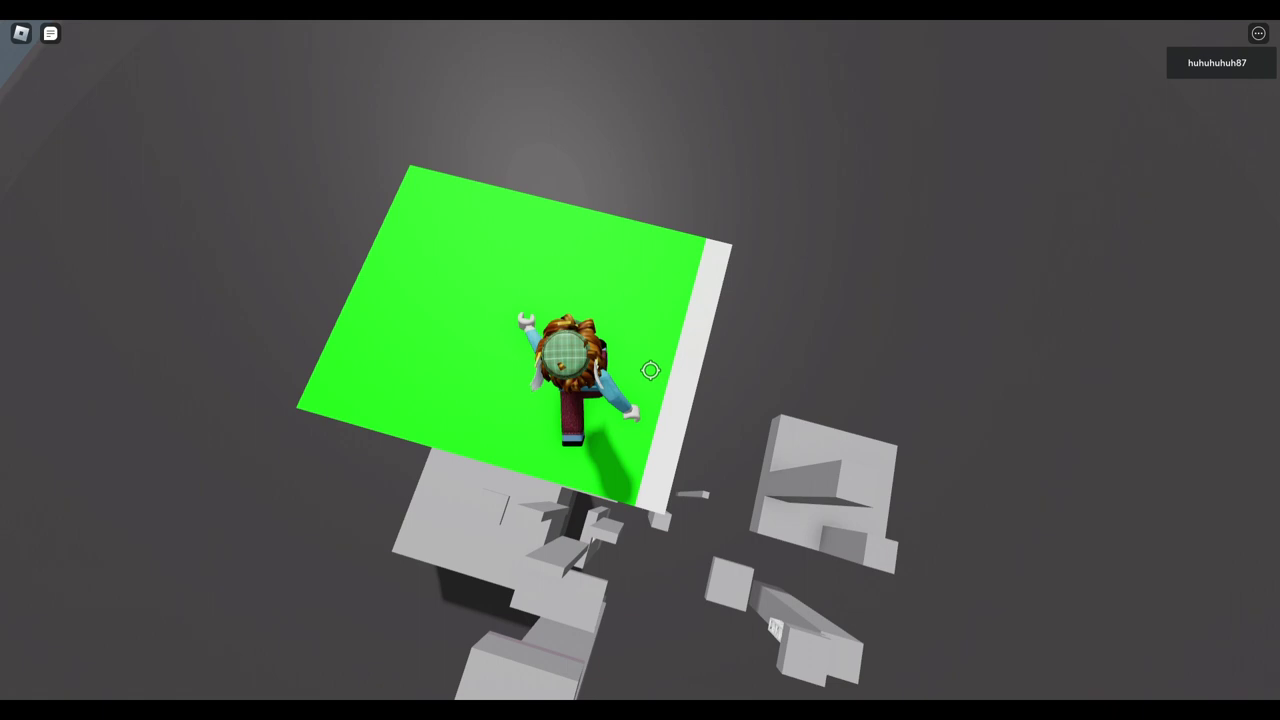
# Jump into the green brick stage and cross its walls and ledges to the tall green wall.
pyautogui.press('w')
pyautogui.press('space')
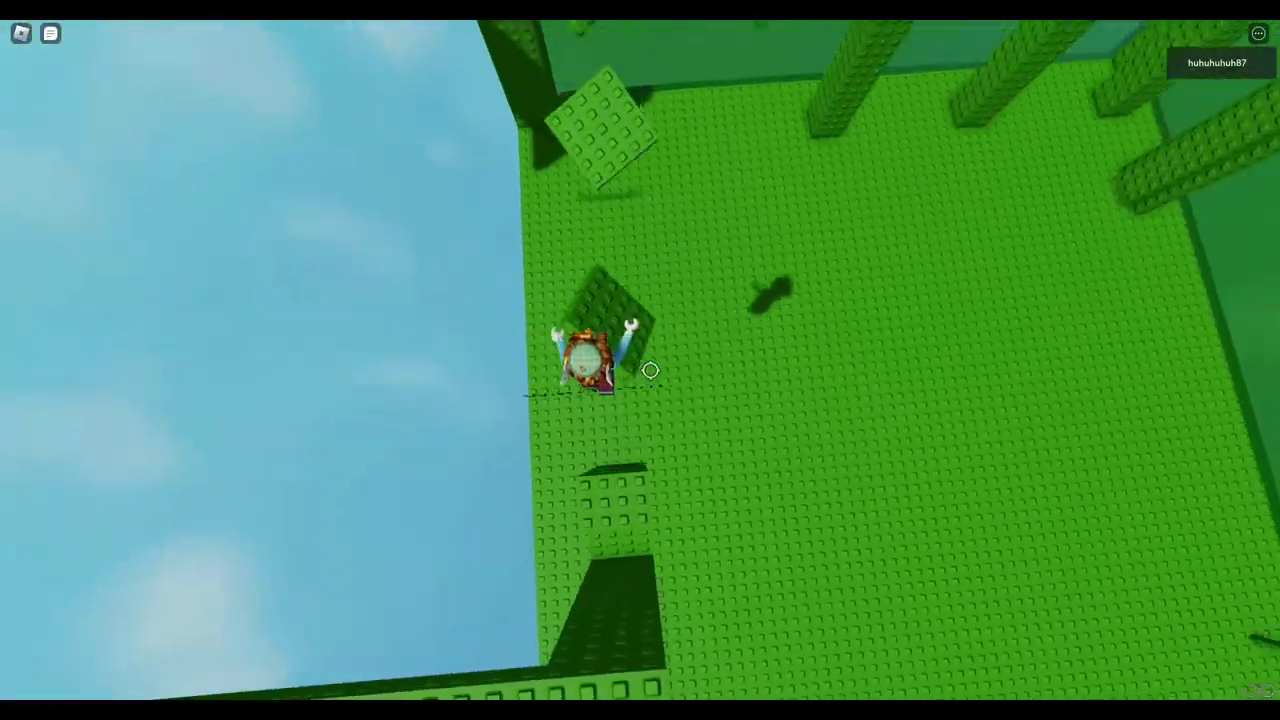
pyautogui.press('w')
pyautogui.press('w')
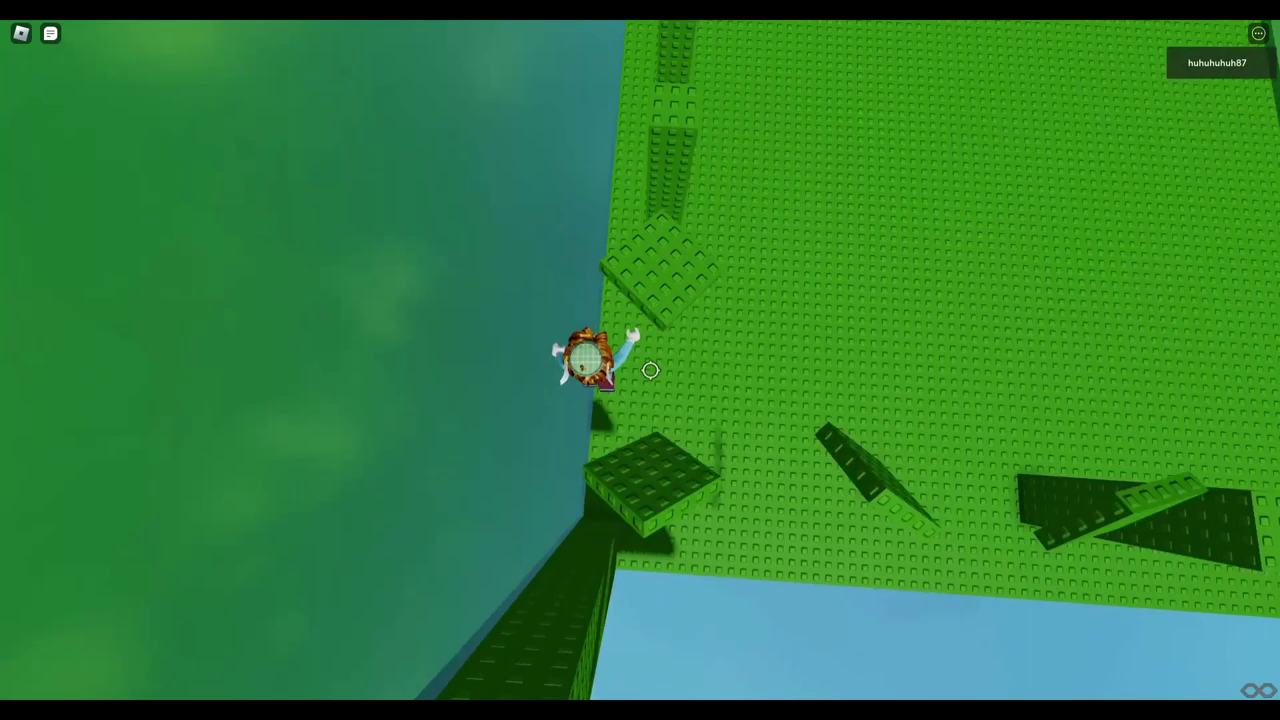
pyautogui.press('w')
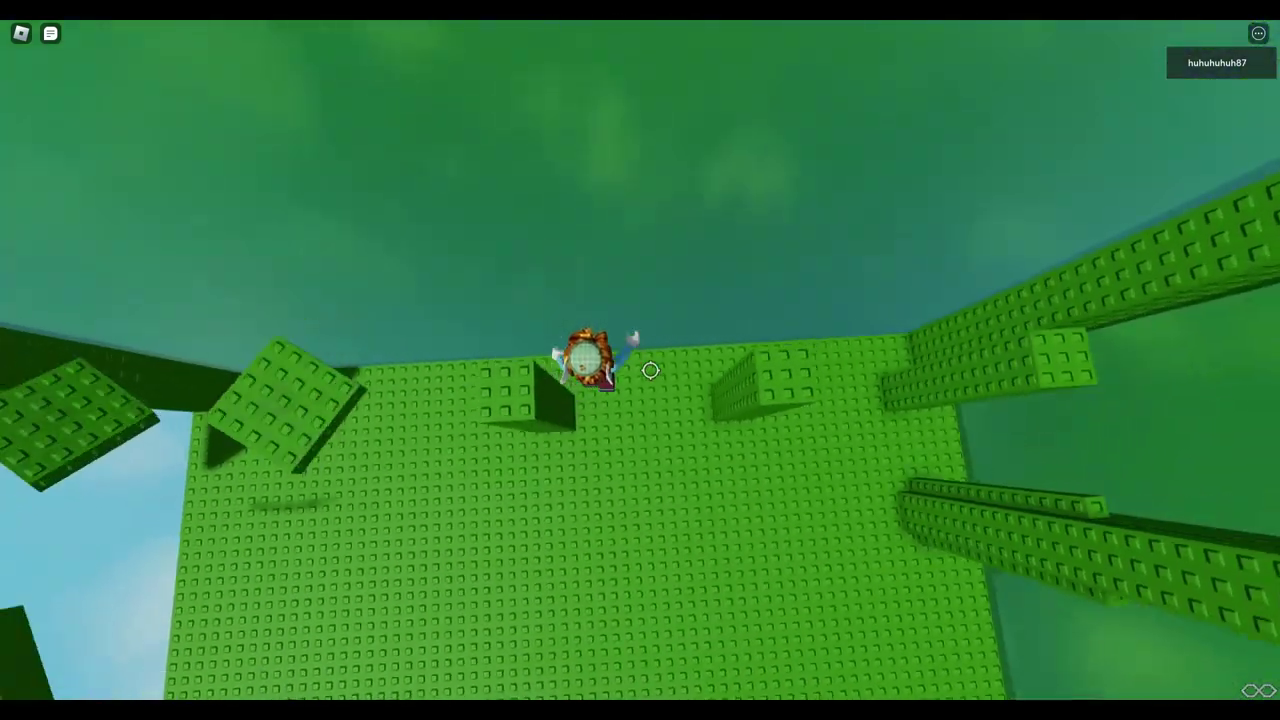
pyautogui.press('w')
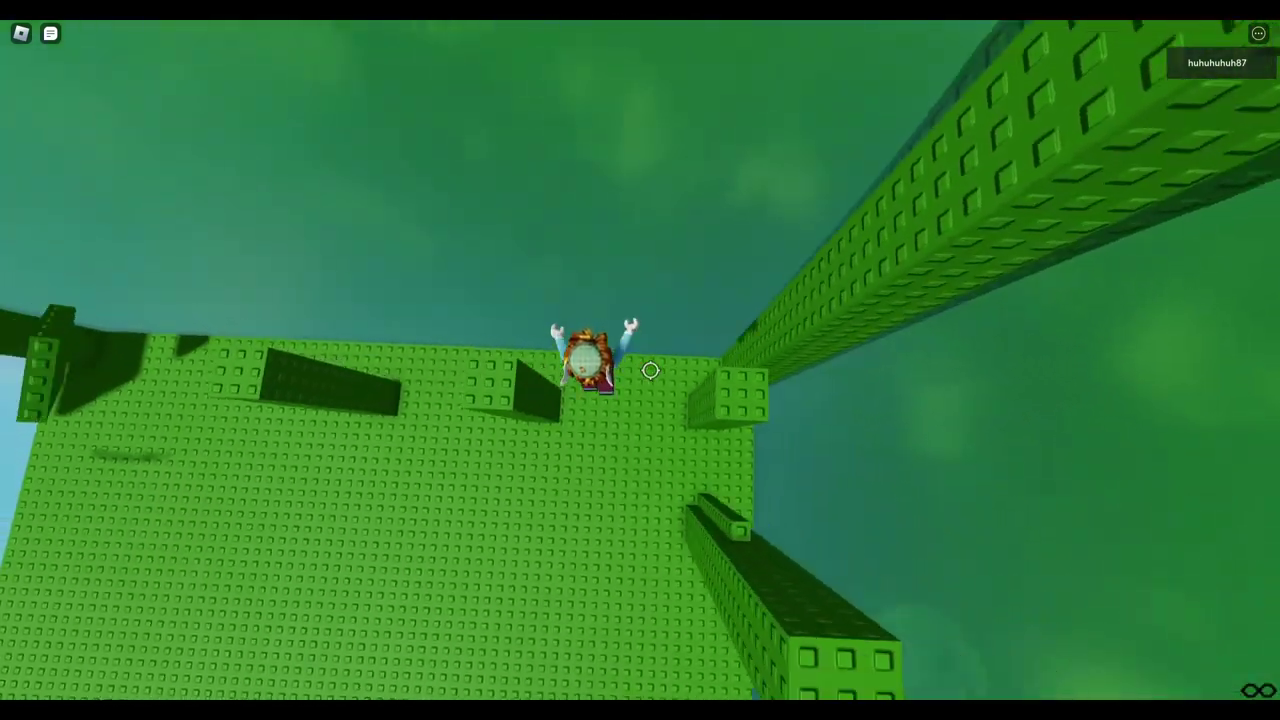
pyautogui.press('w')
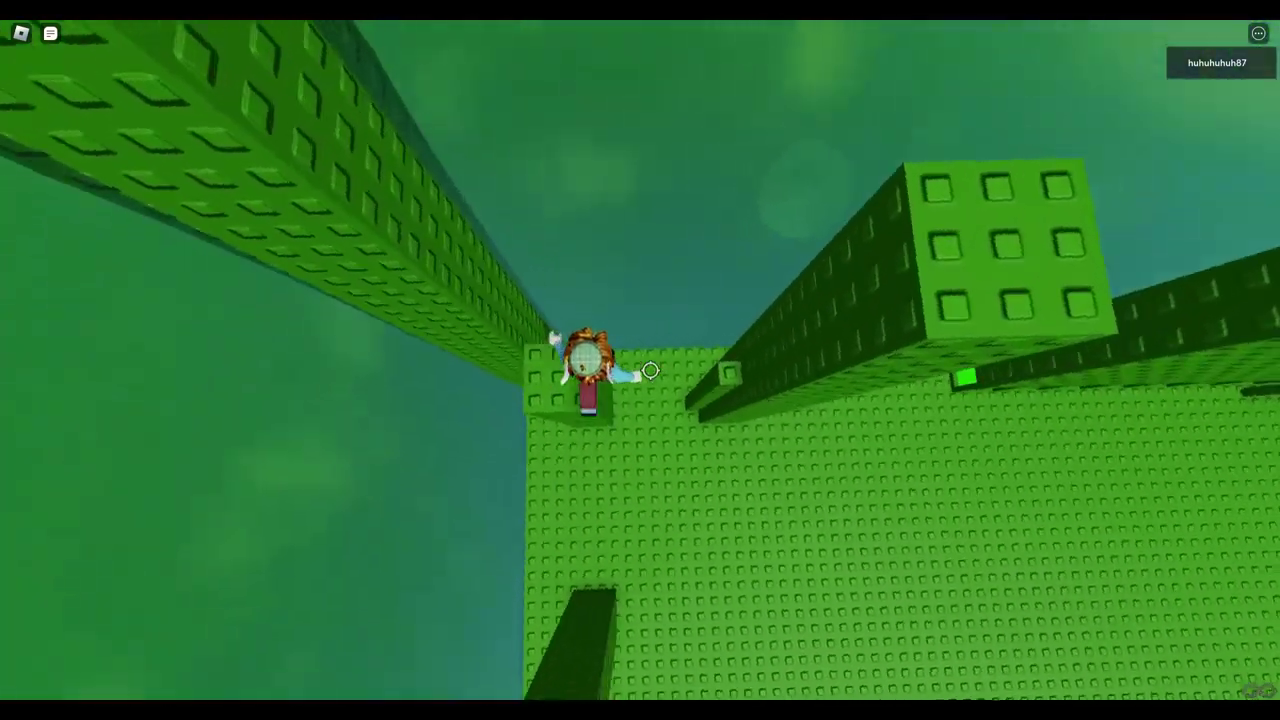
pyautogui.press('w')
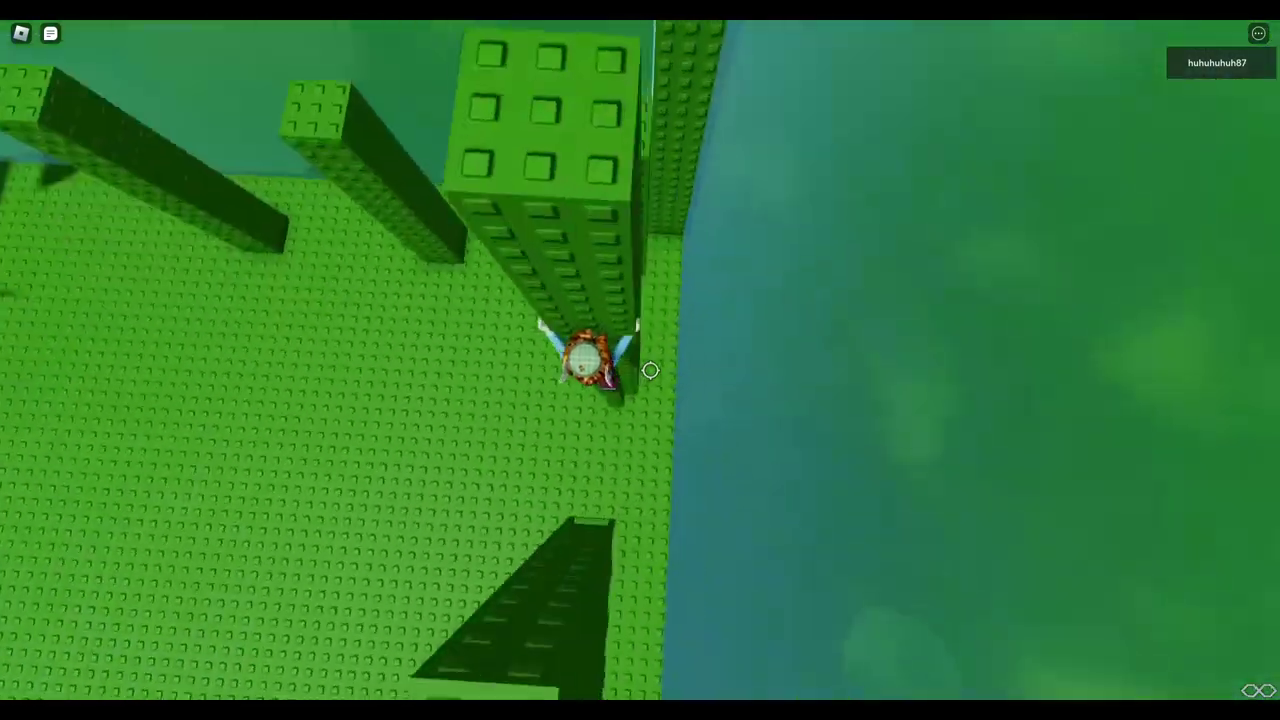
pyautogui.press('w')
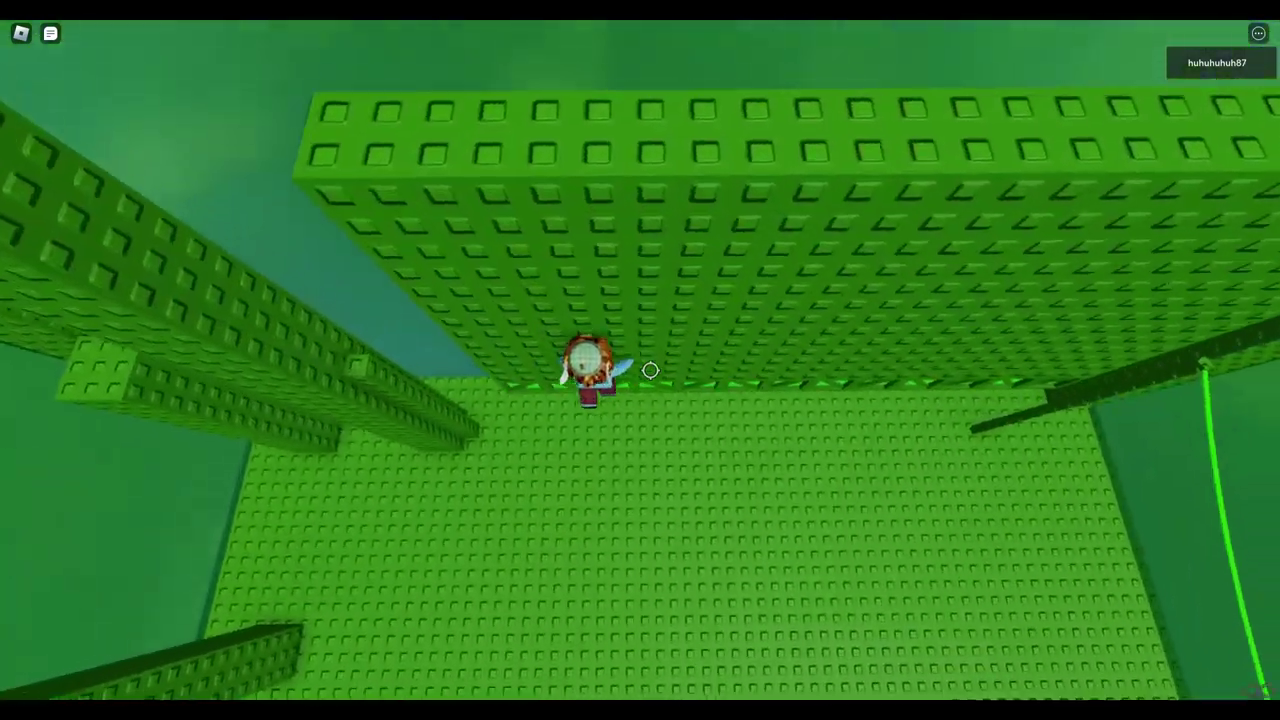
pyautogui.press('w')
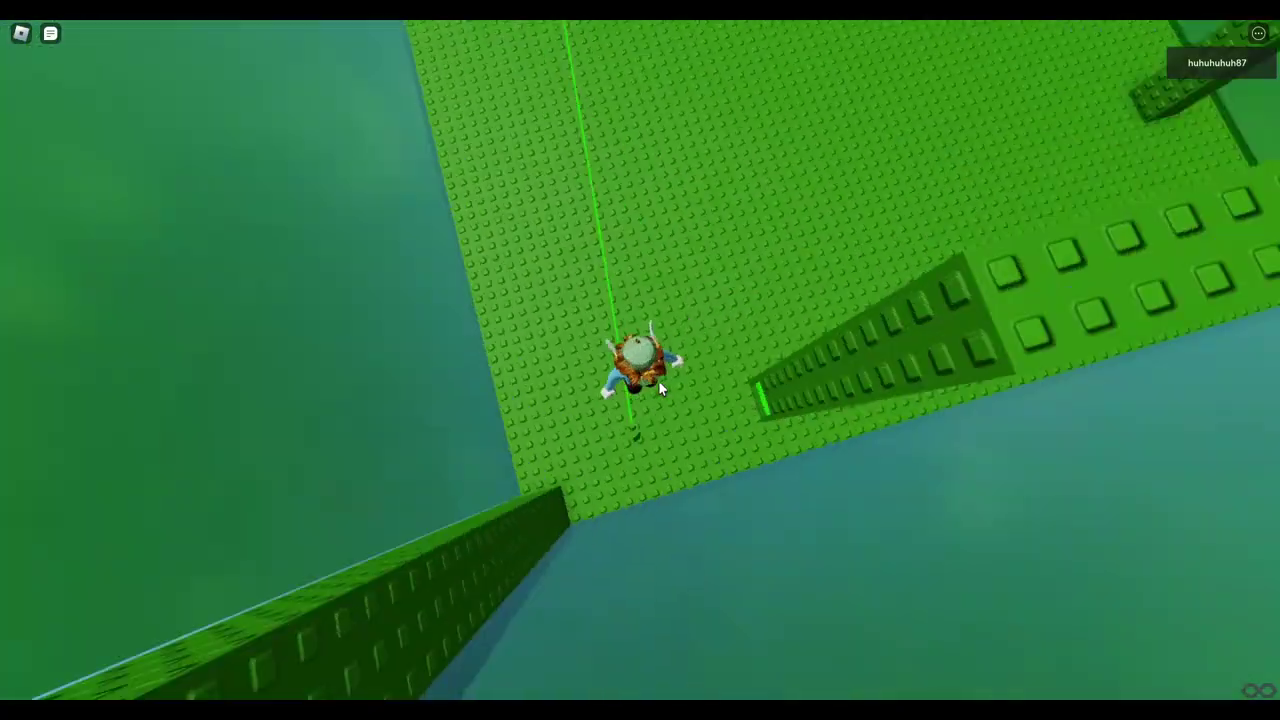
pyautogui.scroll(5, 661, 388)
pyautogui.scroll(3, 661, 388)
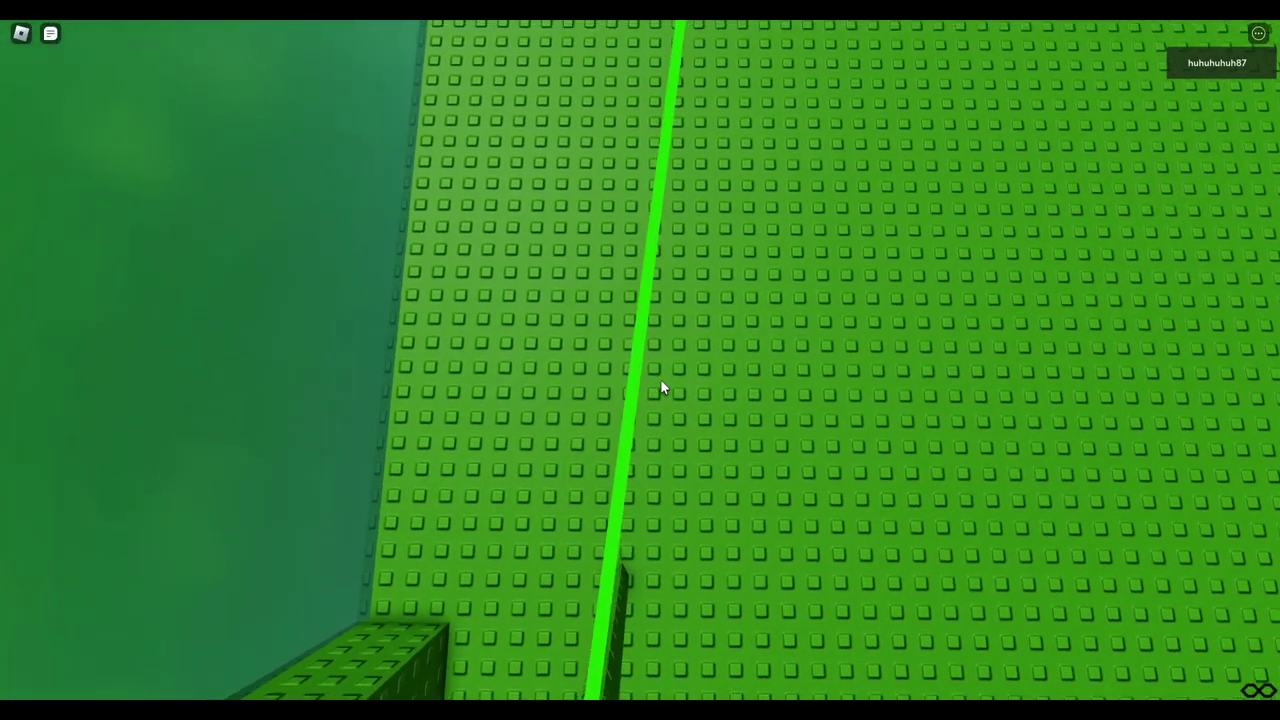
pyautogui.press('w')
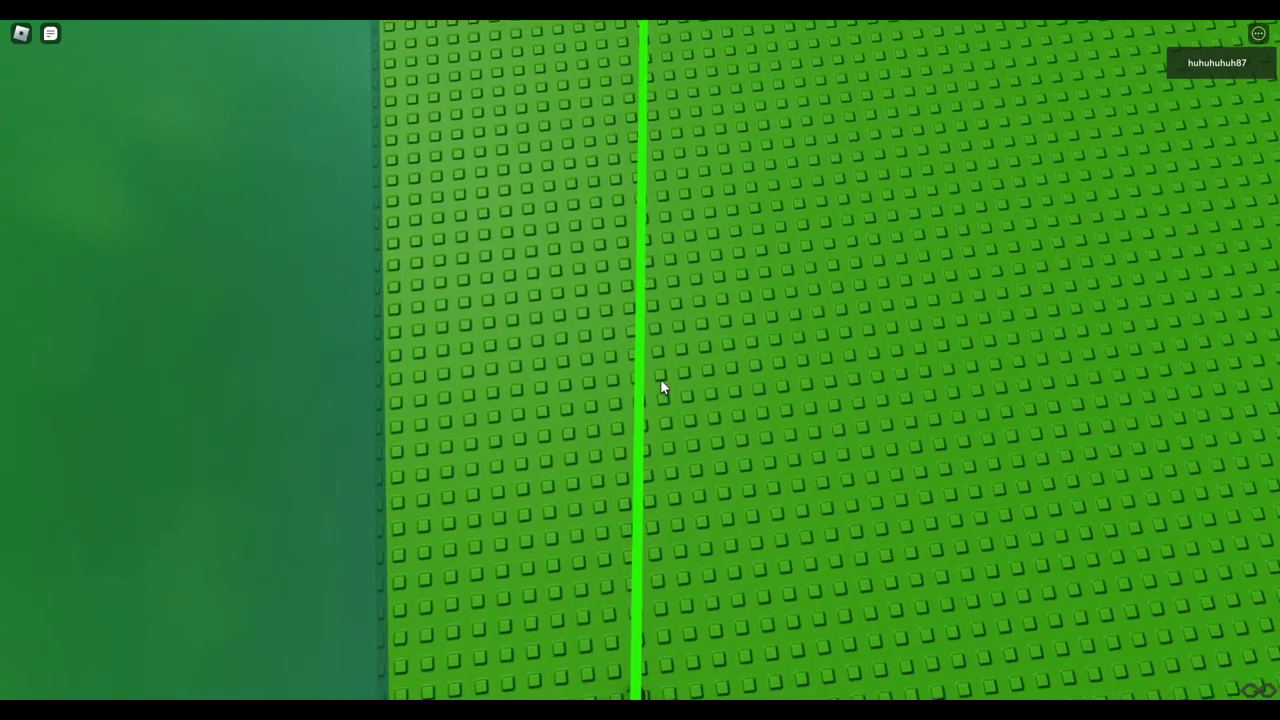
pyautogui.press('w')
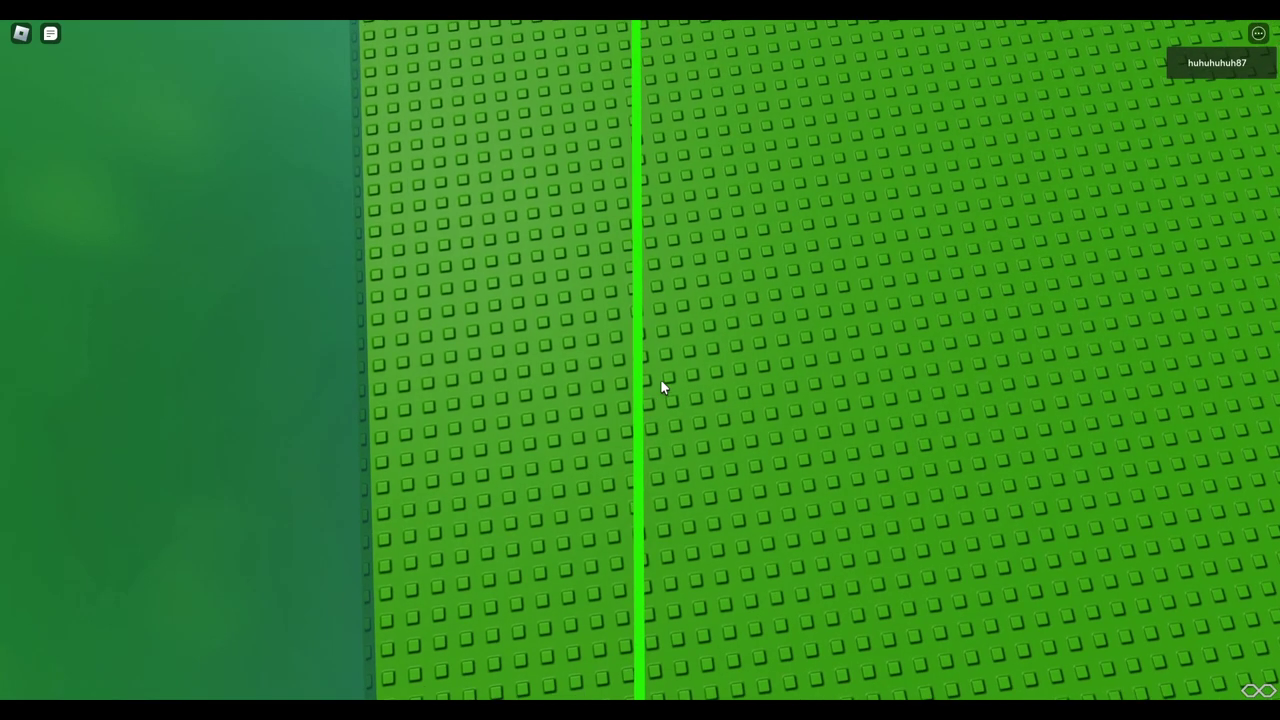
pyautogui.press('w')
pyautogui.press('w')
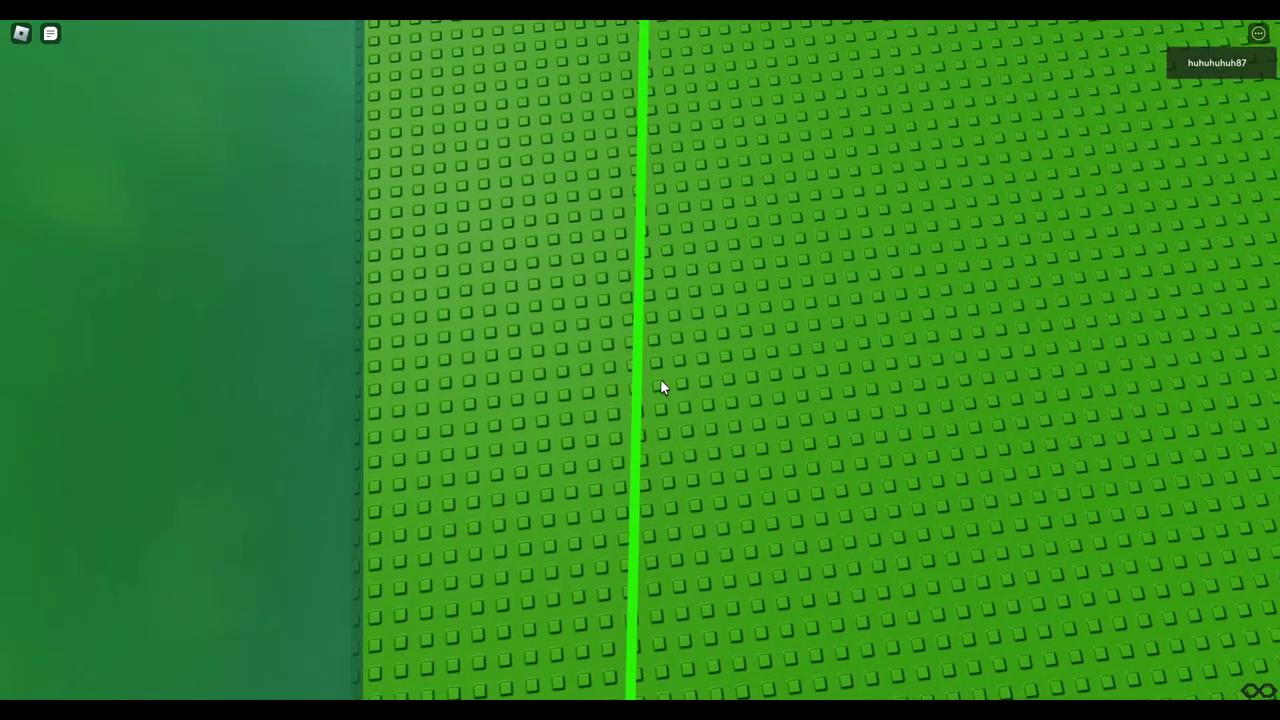
pyautogui.press('w')
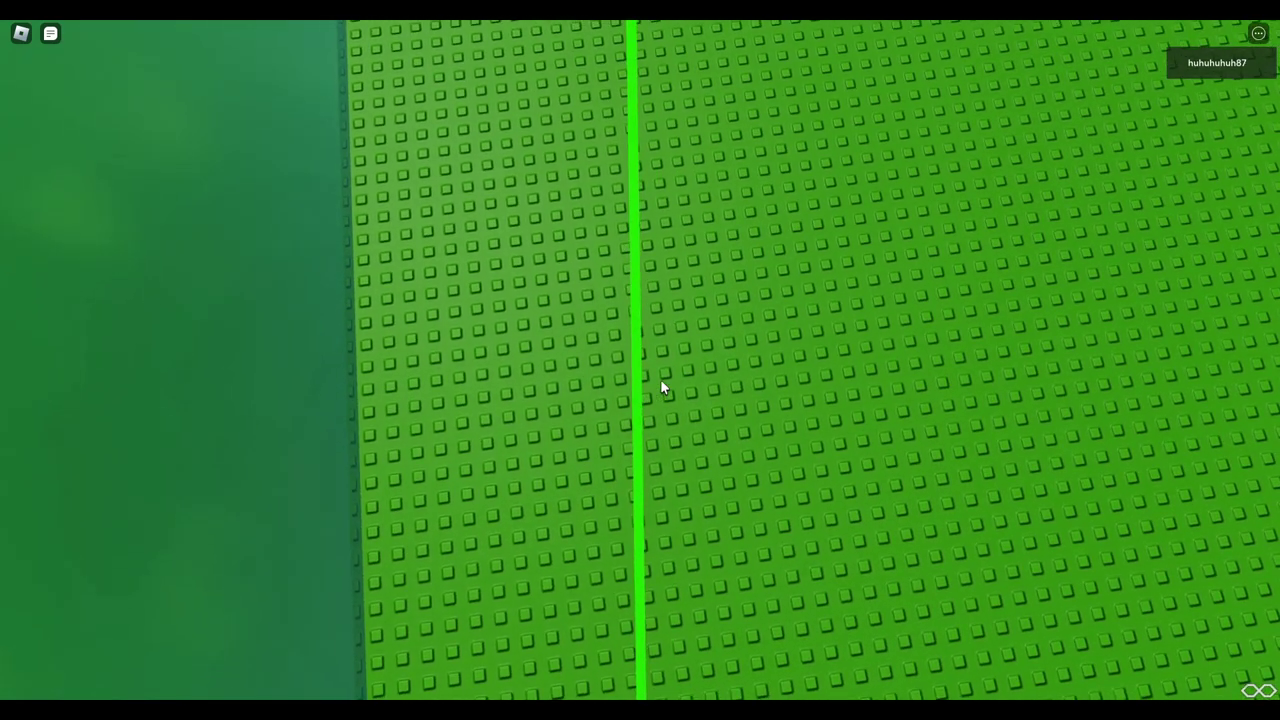
pyautogui.press('w')
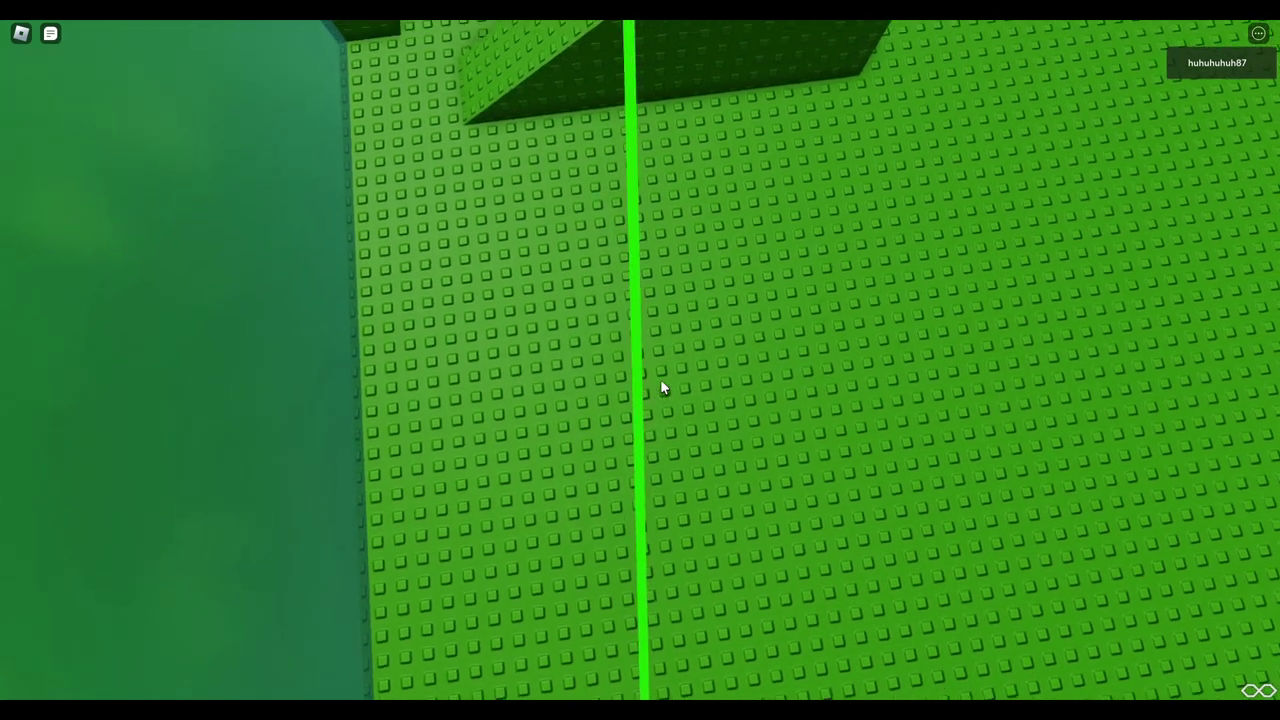
pyautogui.press('d')
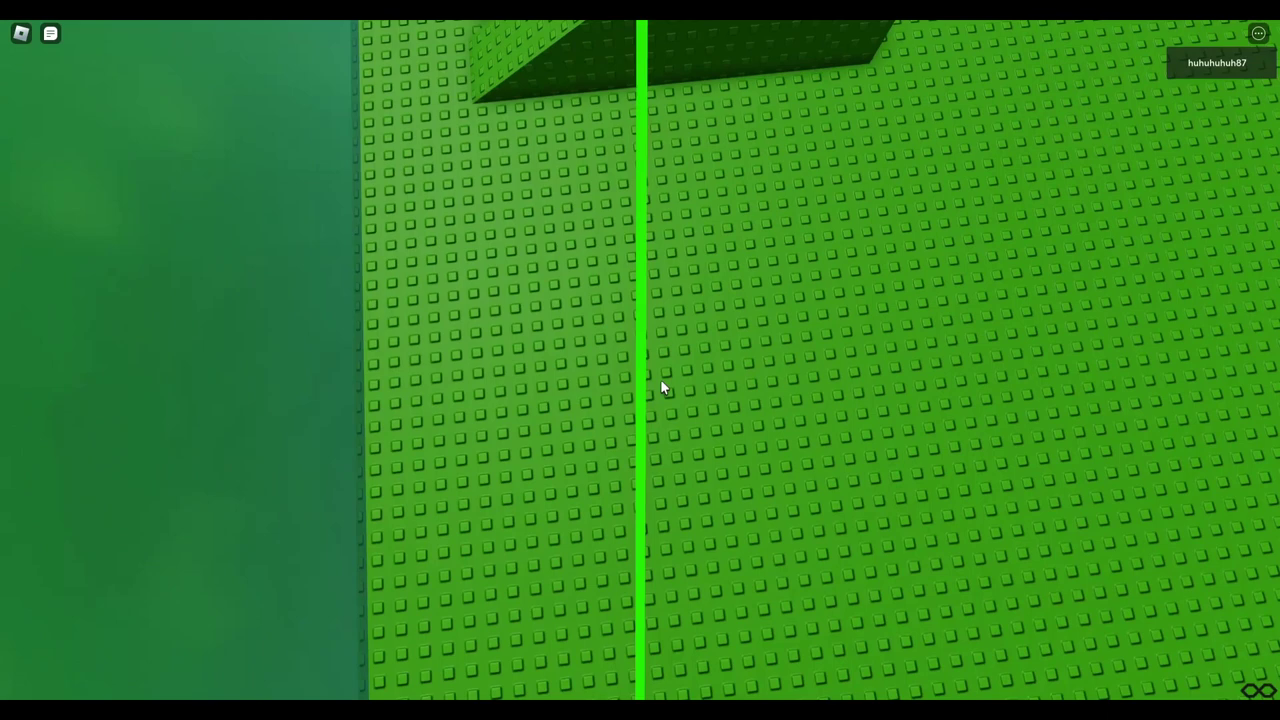
pyautogui.press('Escape')
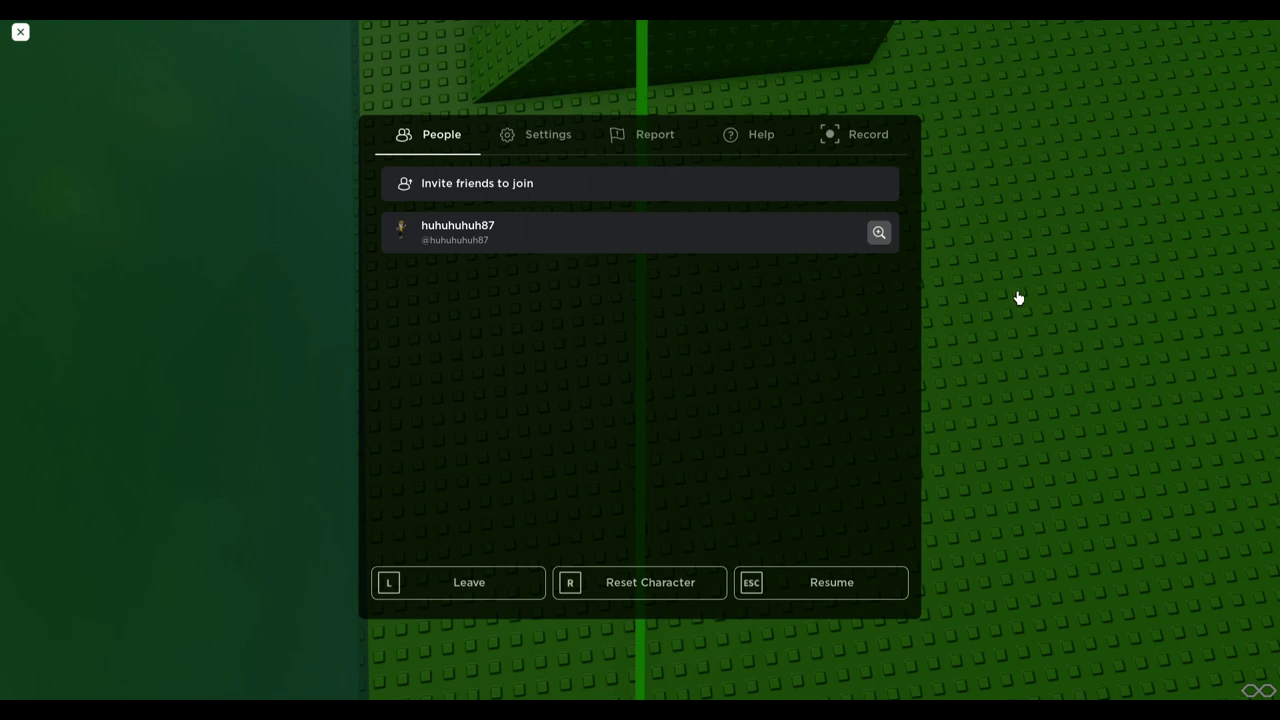
pyautogui.press('Escape')
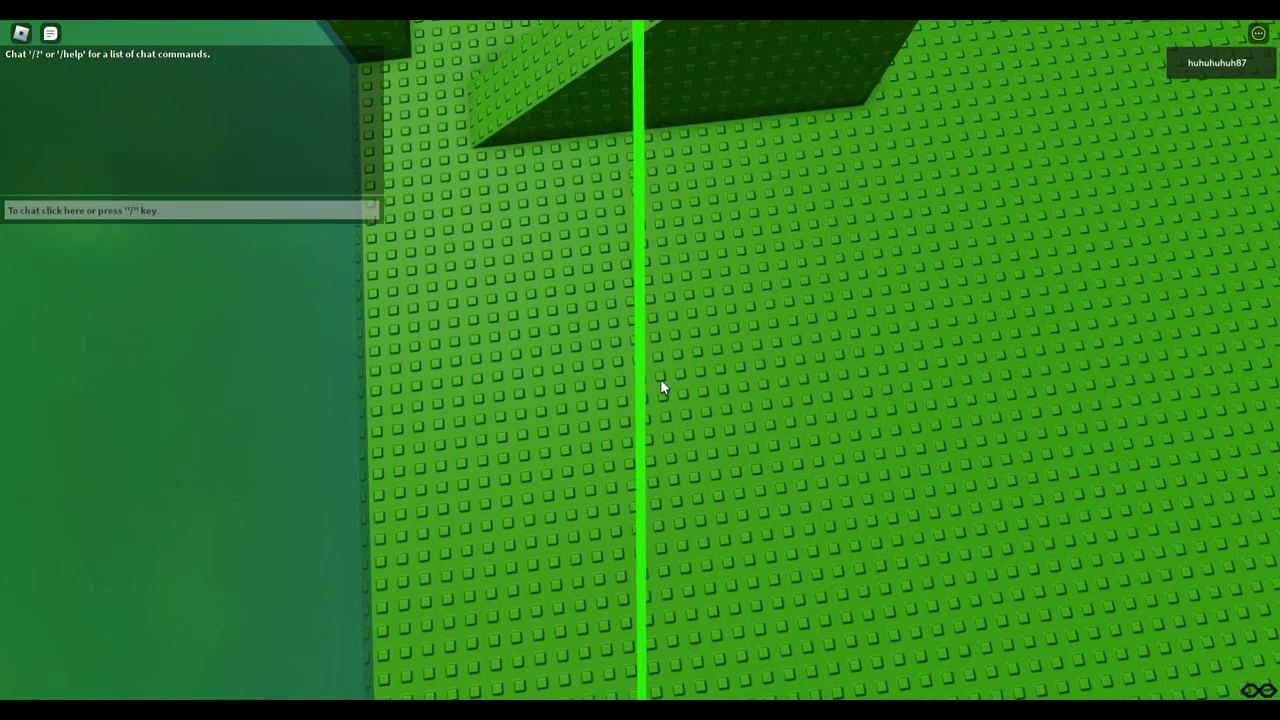
pyautogui.press('Escape')
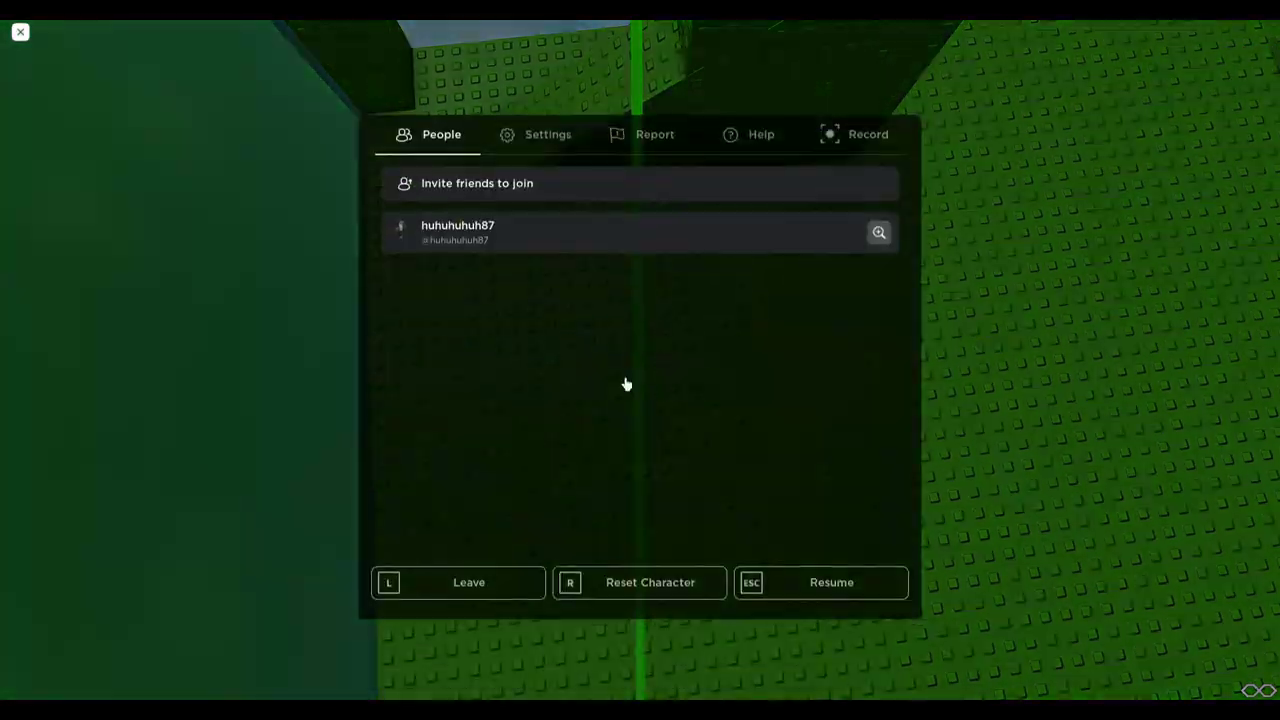
pyautogui.press('Escape')
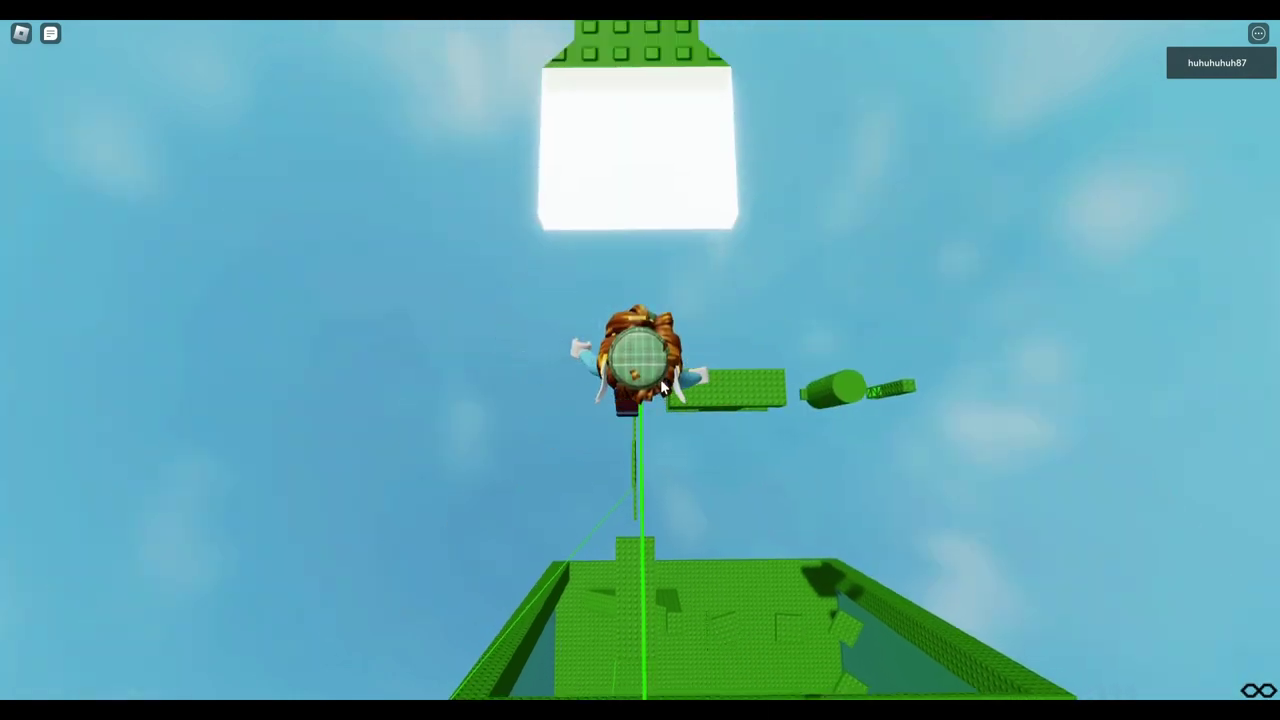
# Walk onto the white pad, past the red Tier portal platform, onto the green tower.
pyautogui.press('w')
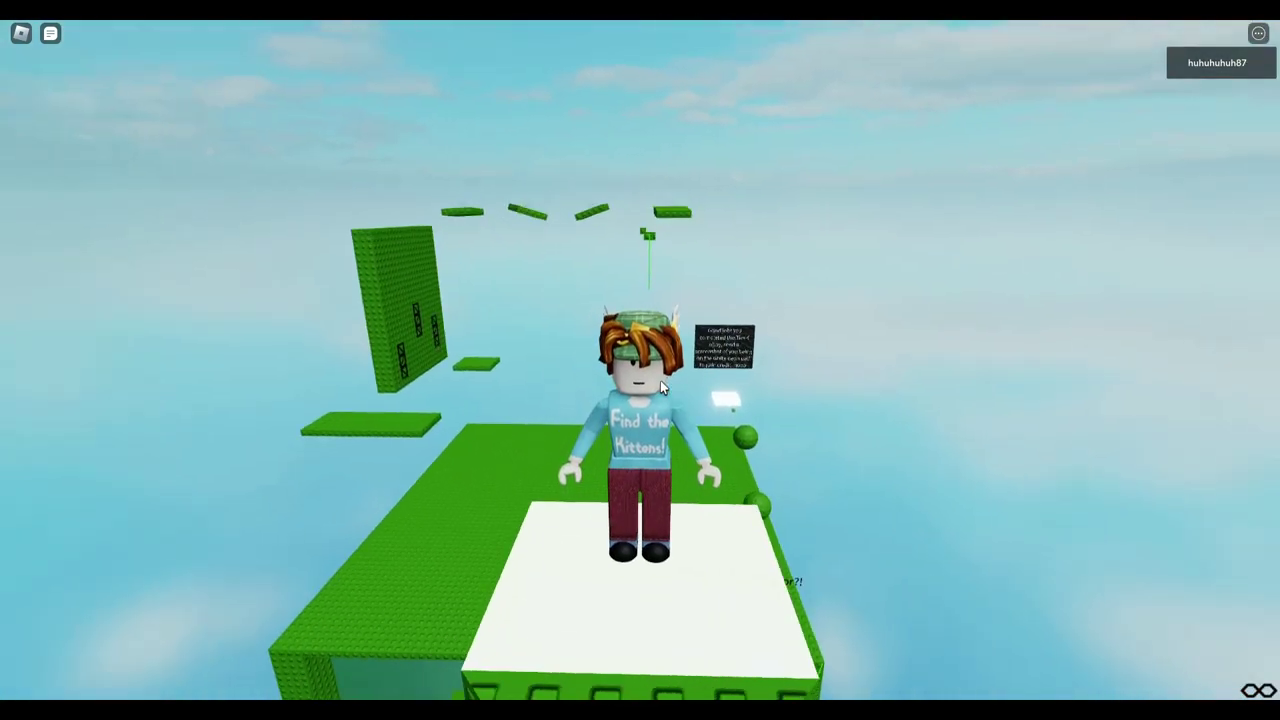
pyautogui.press('w')
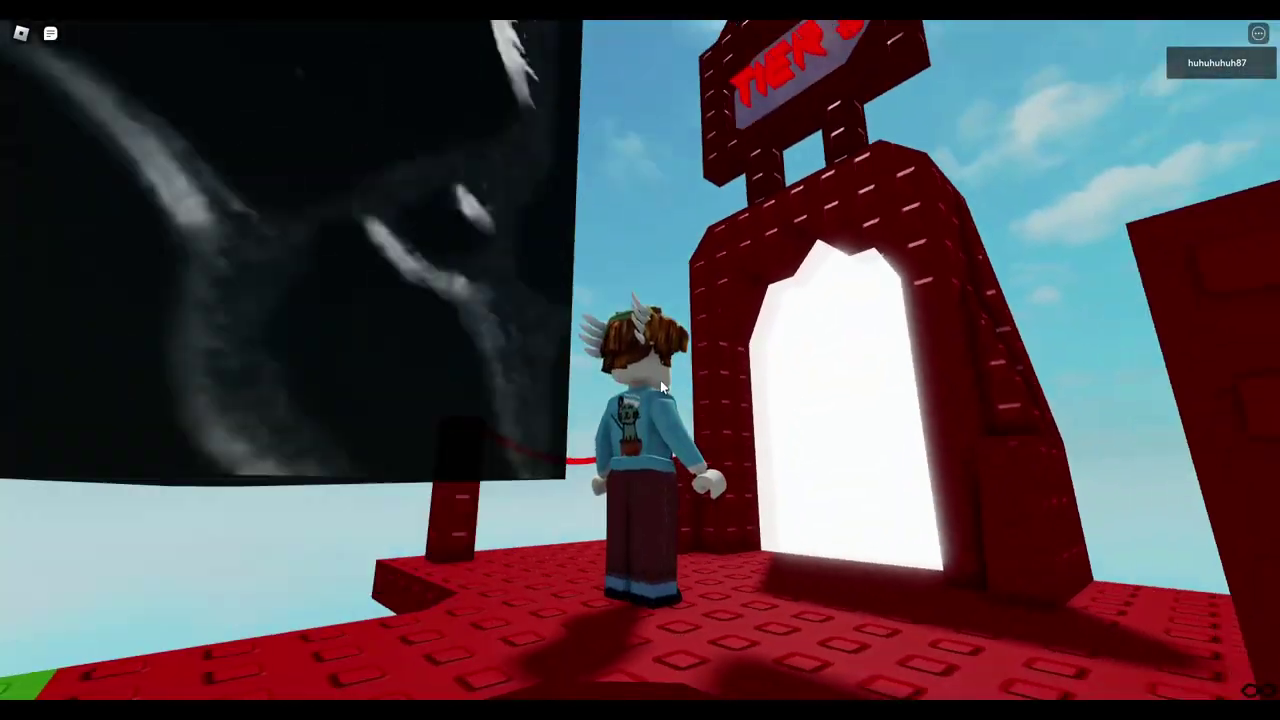
pyautogui.press('w')
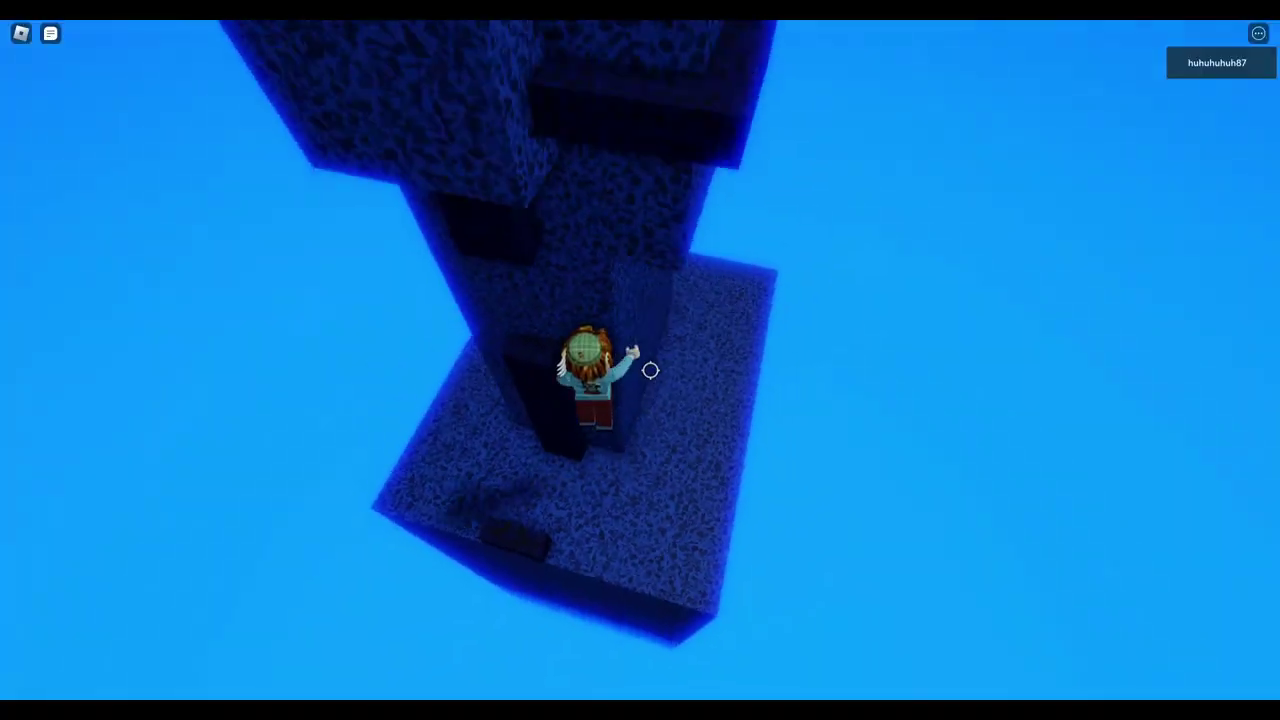
# Orbit the camera around the avatar to line up with the blue tower's wall gap.
pyautogui.moveTo(650, 371); pyautogui.dragTo(650, 371)
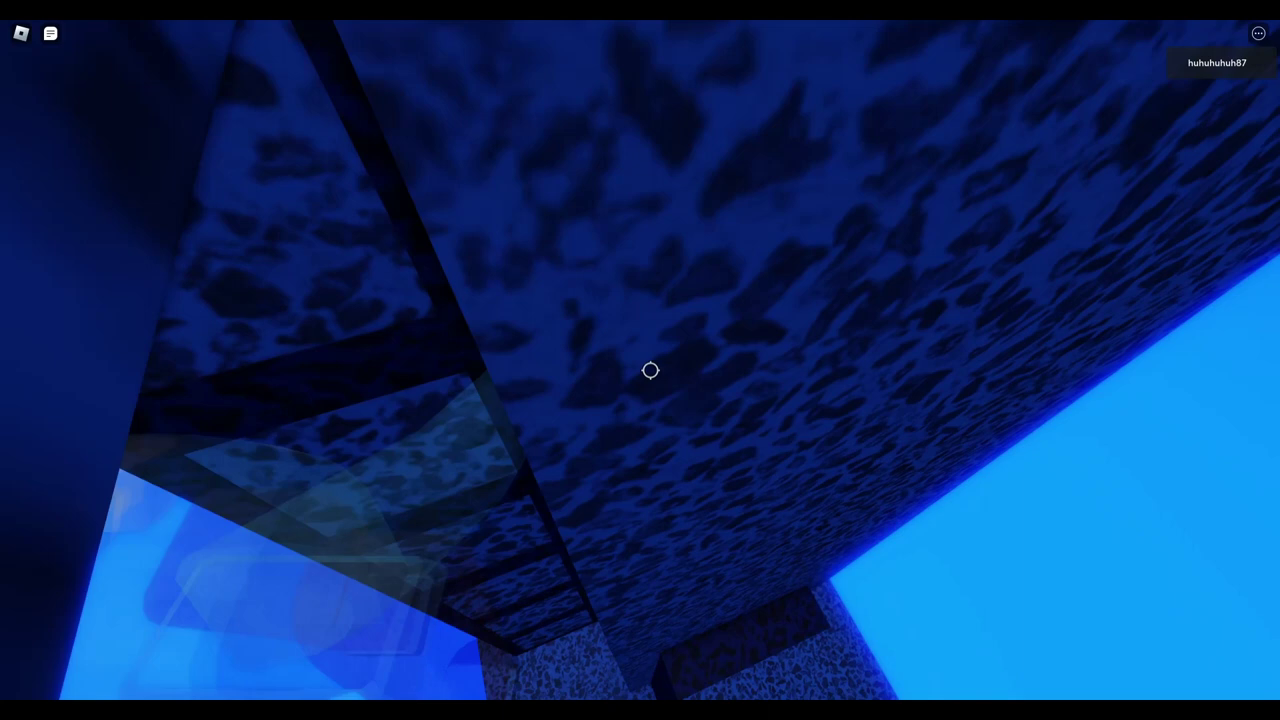
pyautogui.scroll(-5, 650, 371)
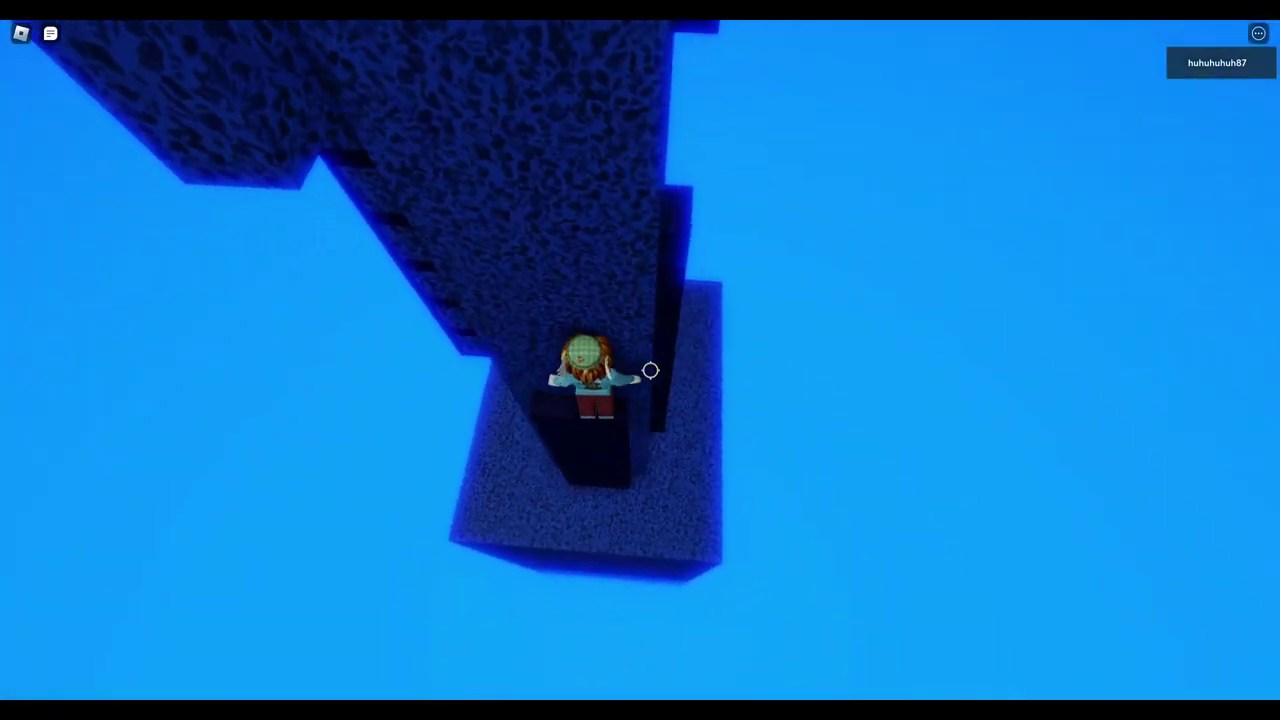
pyautogui.moveTo(650, 371); pyautogui.dragTo(650, 371)
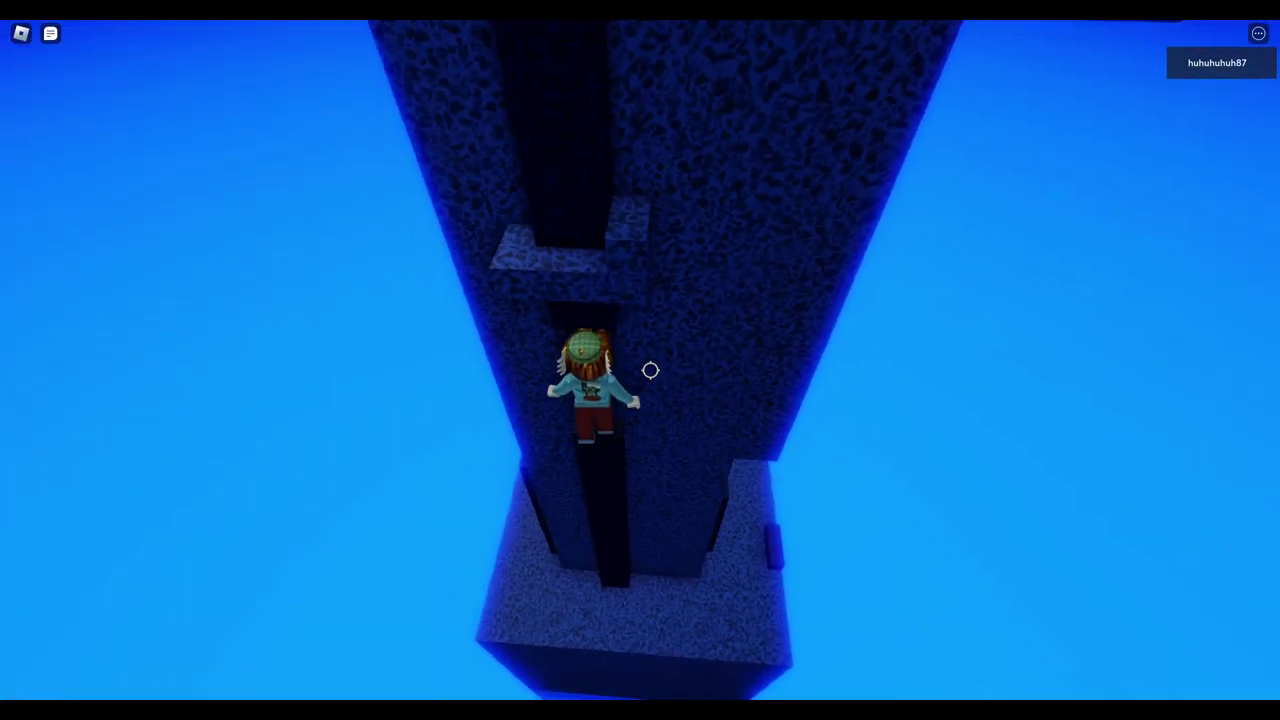
pyautogui.moveTo(650, 371); pyautogui.dragTo(650, 371)
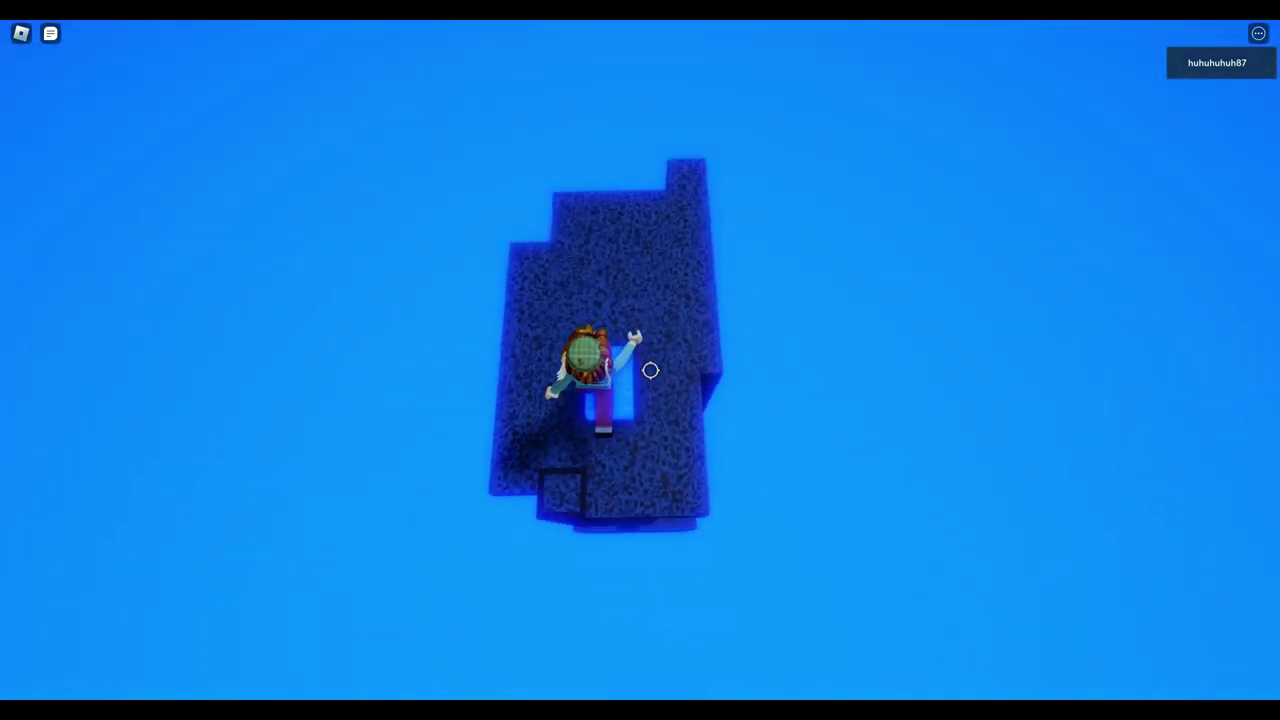